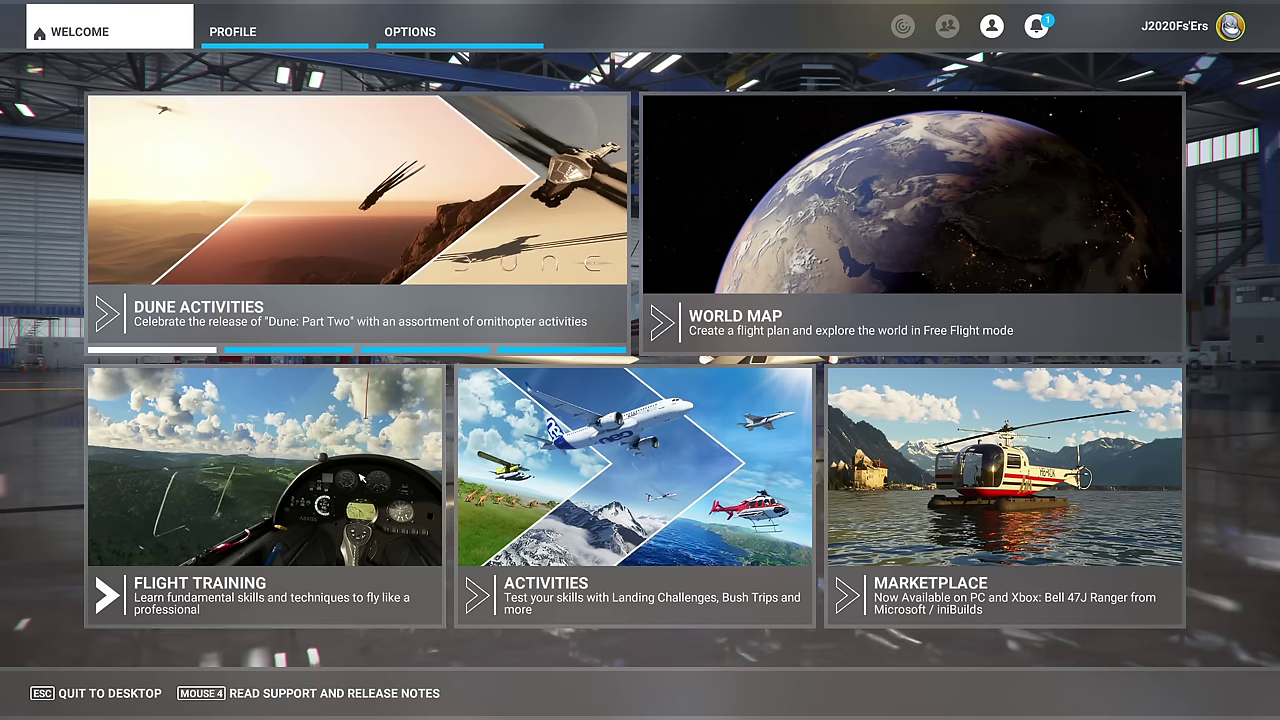
Open the Content Manager from the Profile page, showing all 645 packages
{"action": "left_click", "coordinate": [285, 40]}
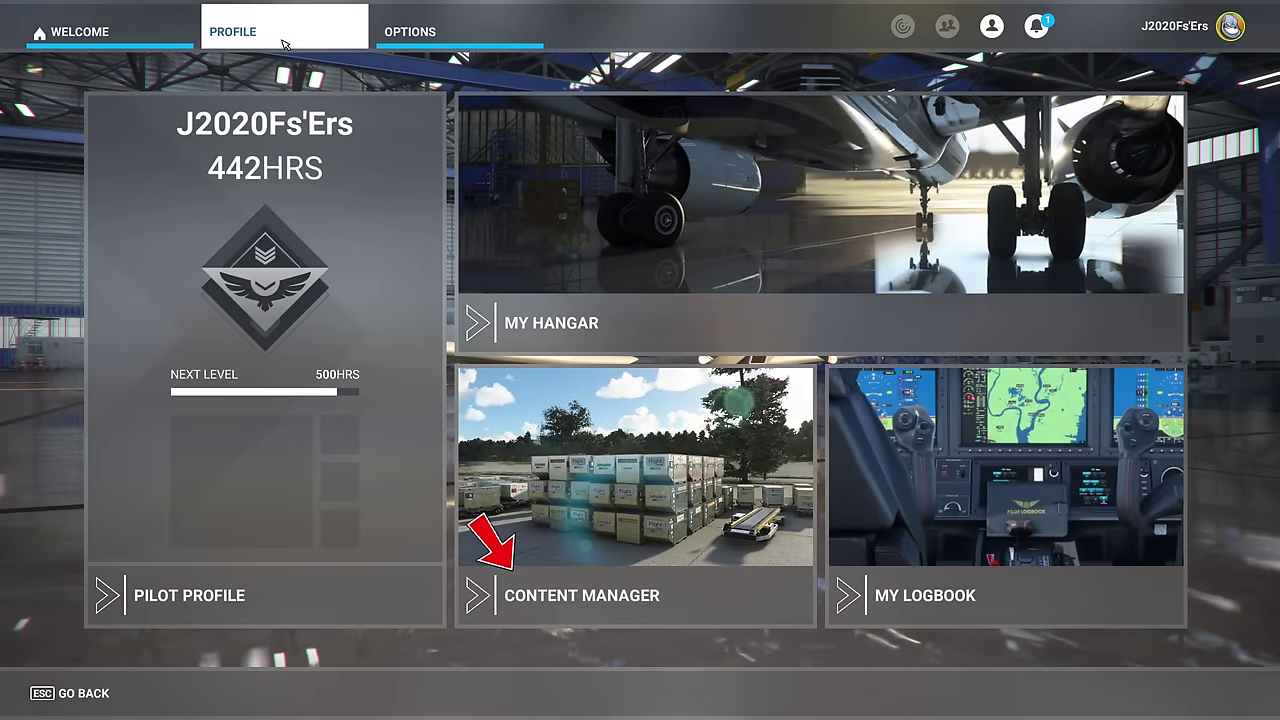
{"action": "left_click", "coordinate": [595, 537]}
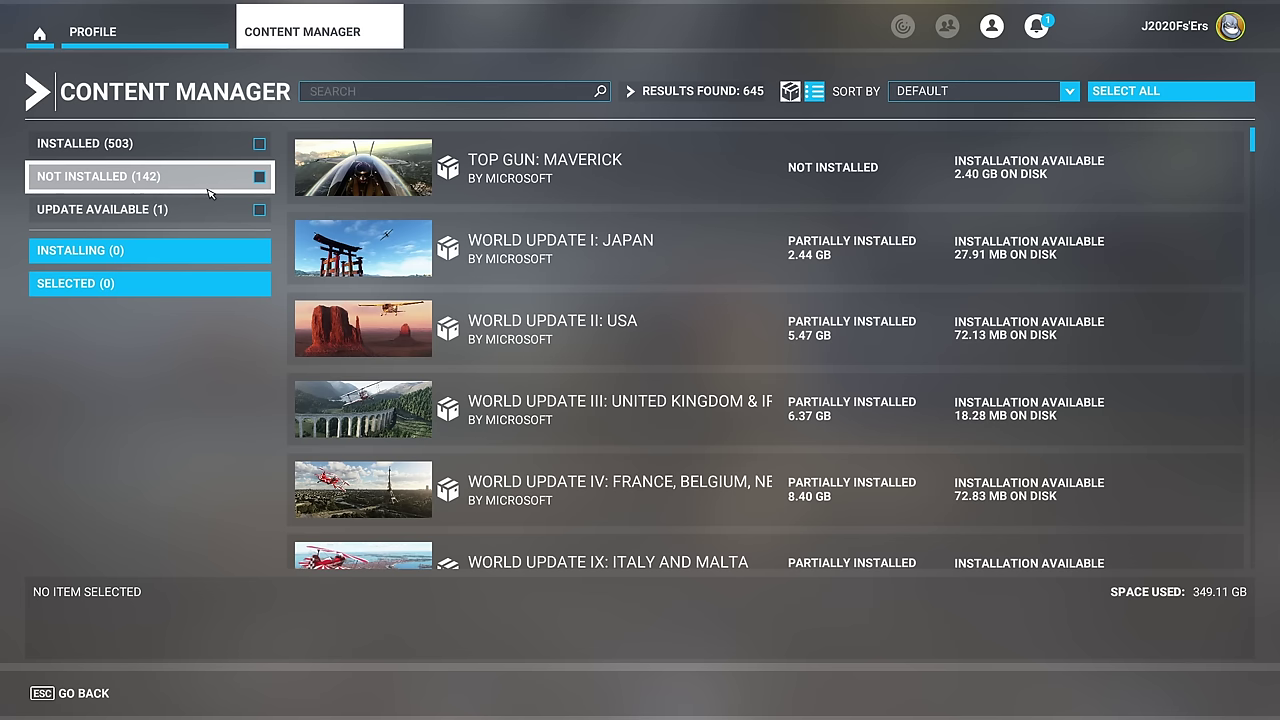
Filter to the 503 installed packages and try the item/package view toggle while browsing
{"action": "left_click", "coordinate": [259, 145]}
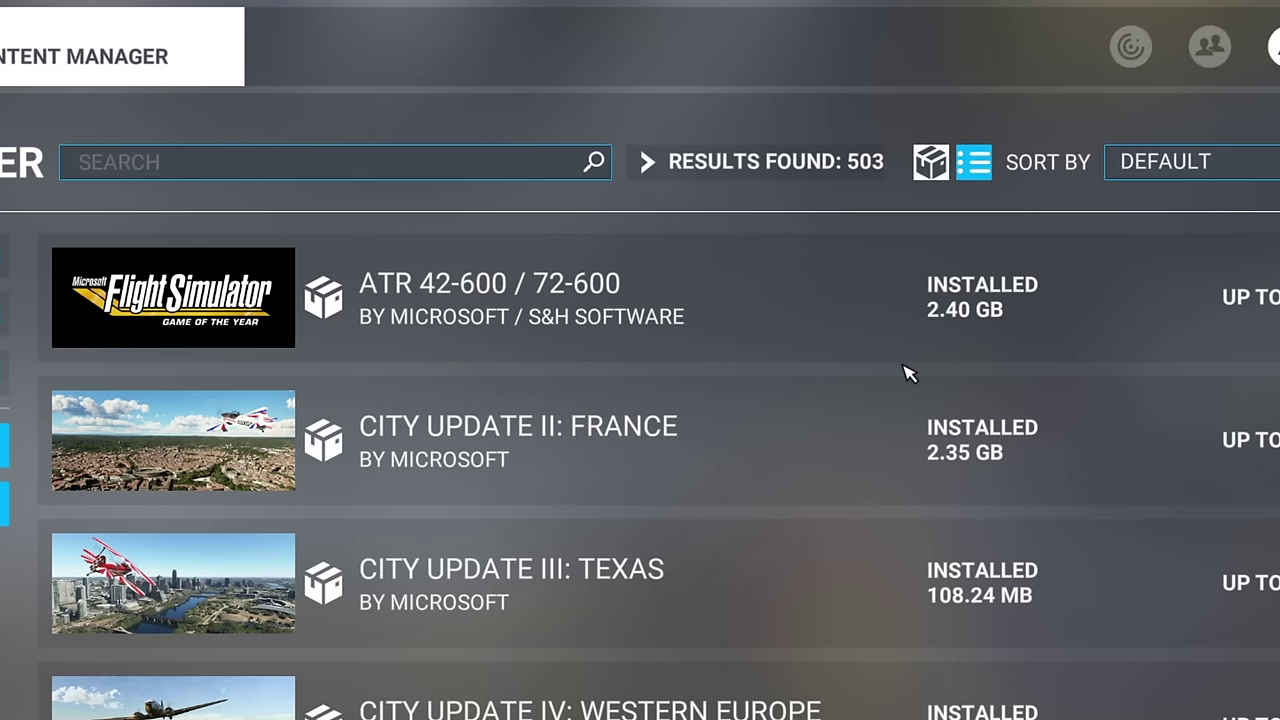
{"action": "left_click", "coordinate": [986, 172]}
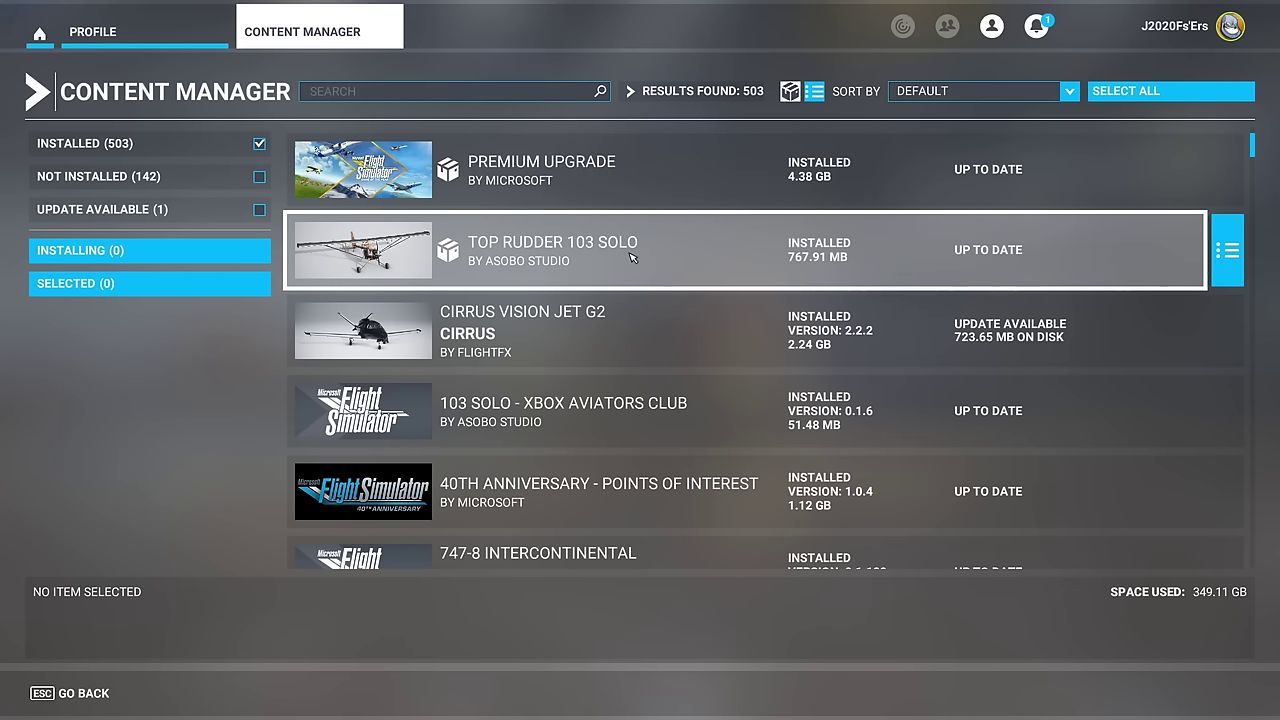
{"action": "left_click", "coordinate": [815, 91]}
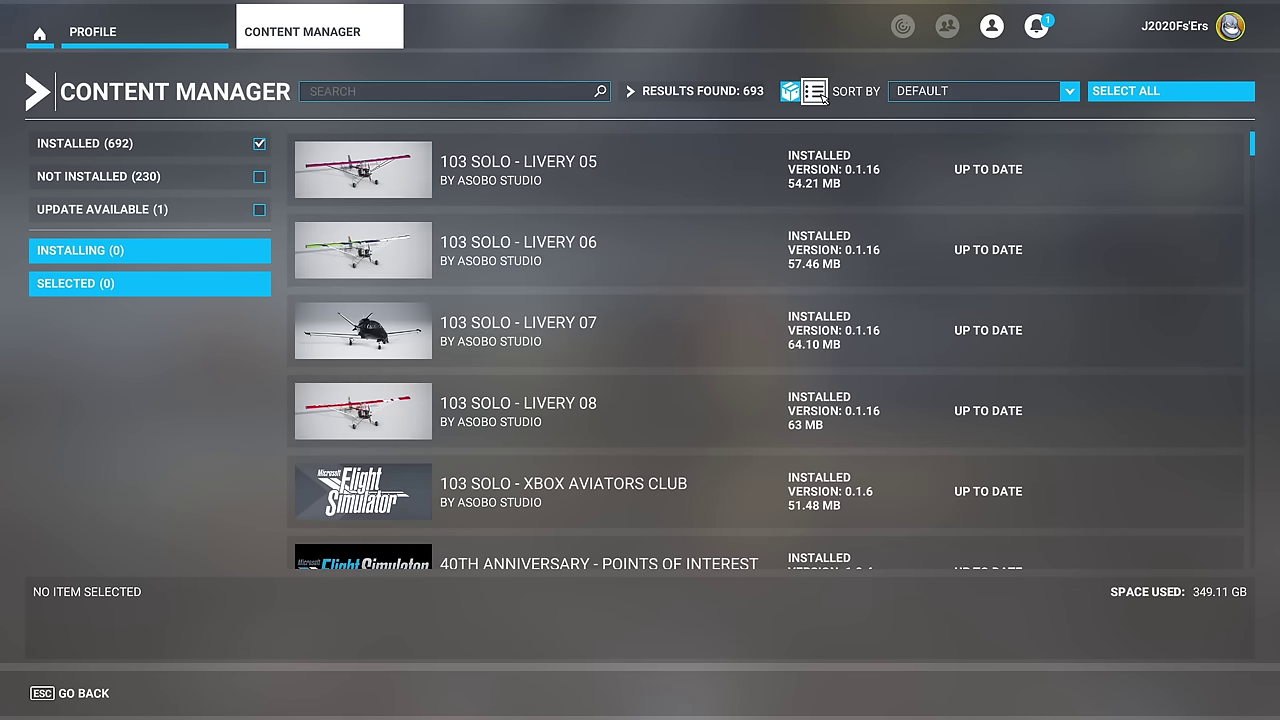
{"action": "scroll", "coordinate": [717, 294], "scroll_direction": "up", "scroll_amount": 3}
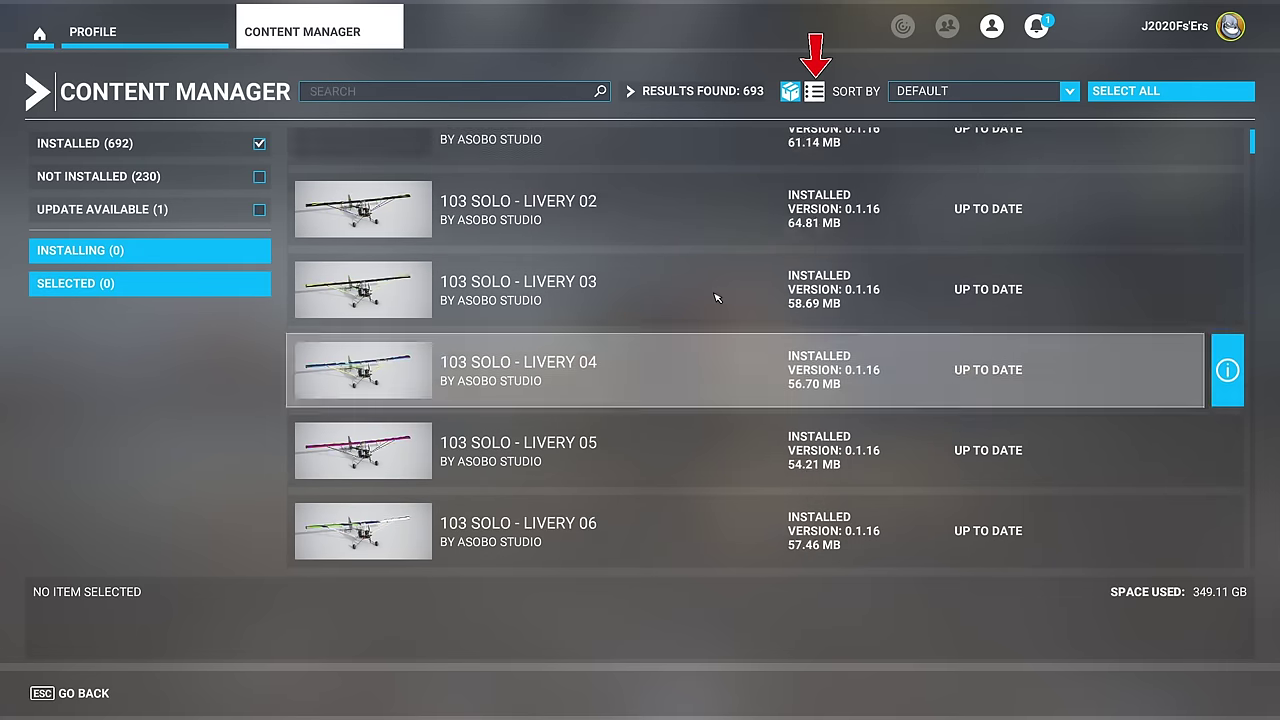
{"action": "scroll", "coordinate": [620, 257], "scroll_direction": "up", "scroll_amount": 4}
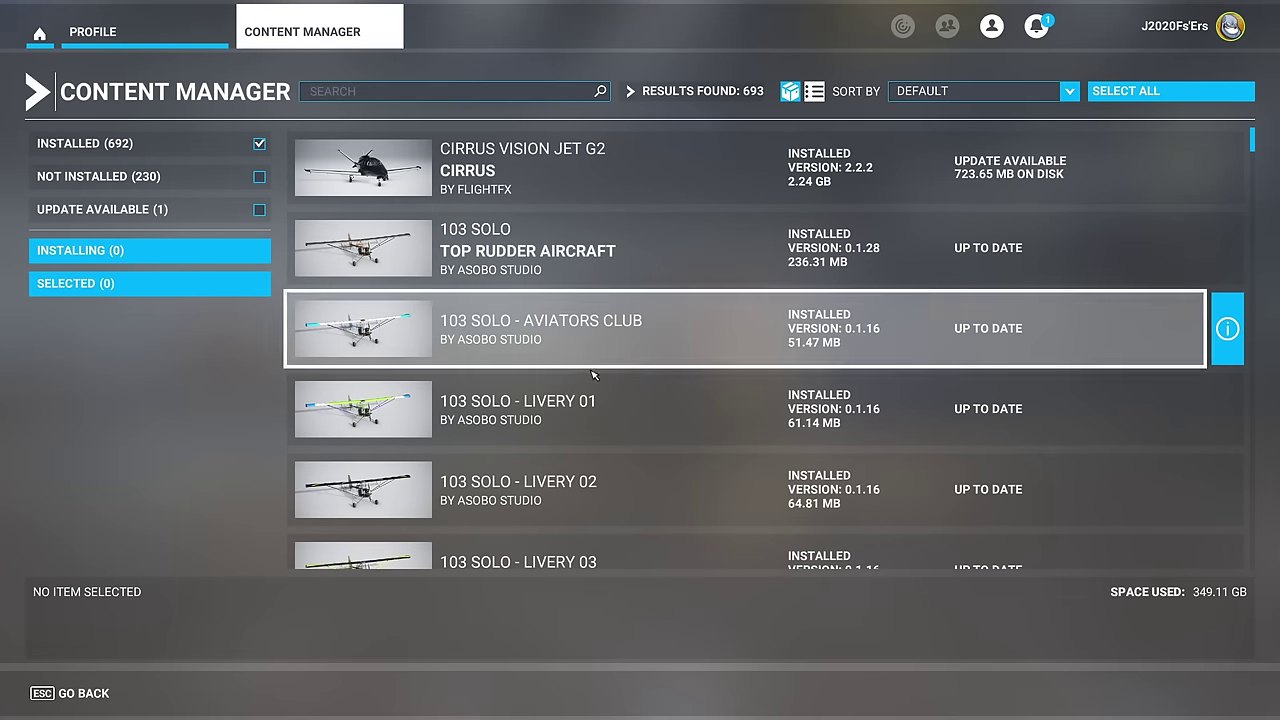
{"action": "scroll", "coordinate": [593, 381], "scroll_direction": "down", "scroll_amount": 4}
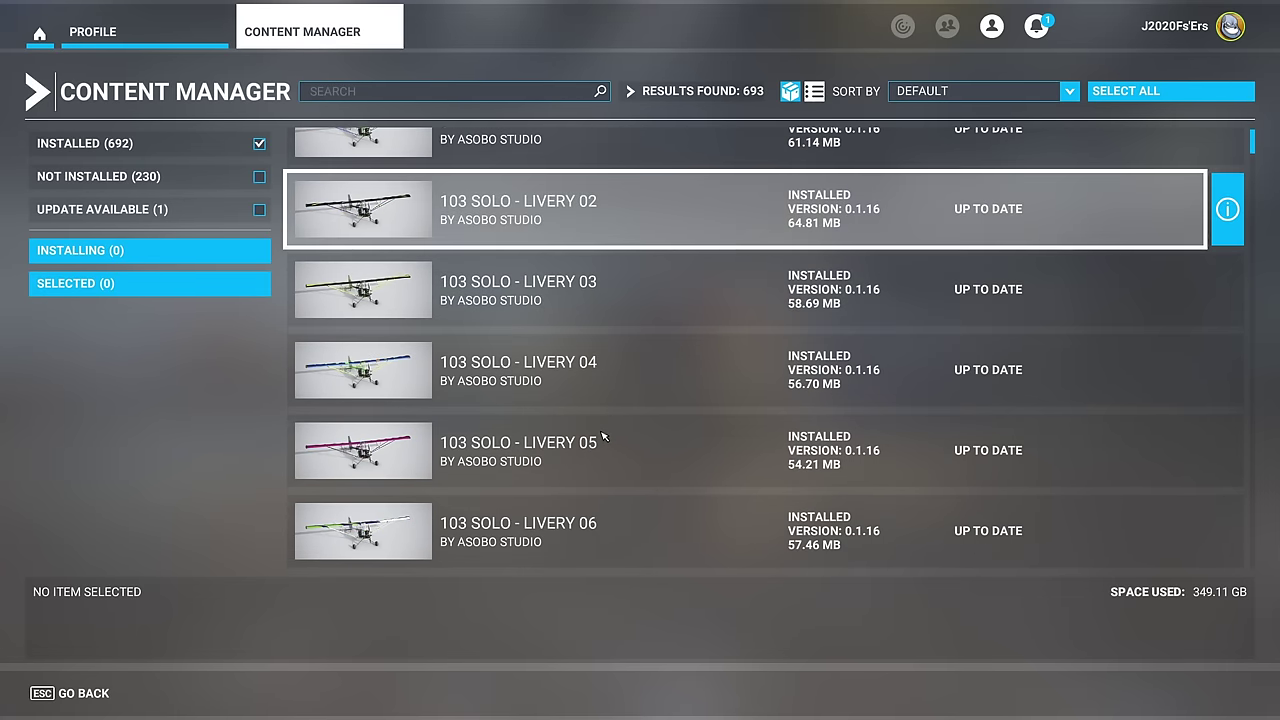
{"action": "scroll", "coordinate": [605, 435], "scroll_direction": "up", "scroll_amount": 4}
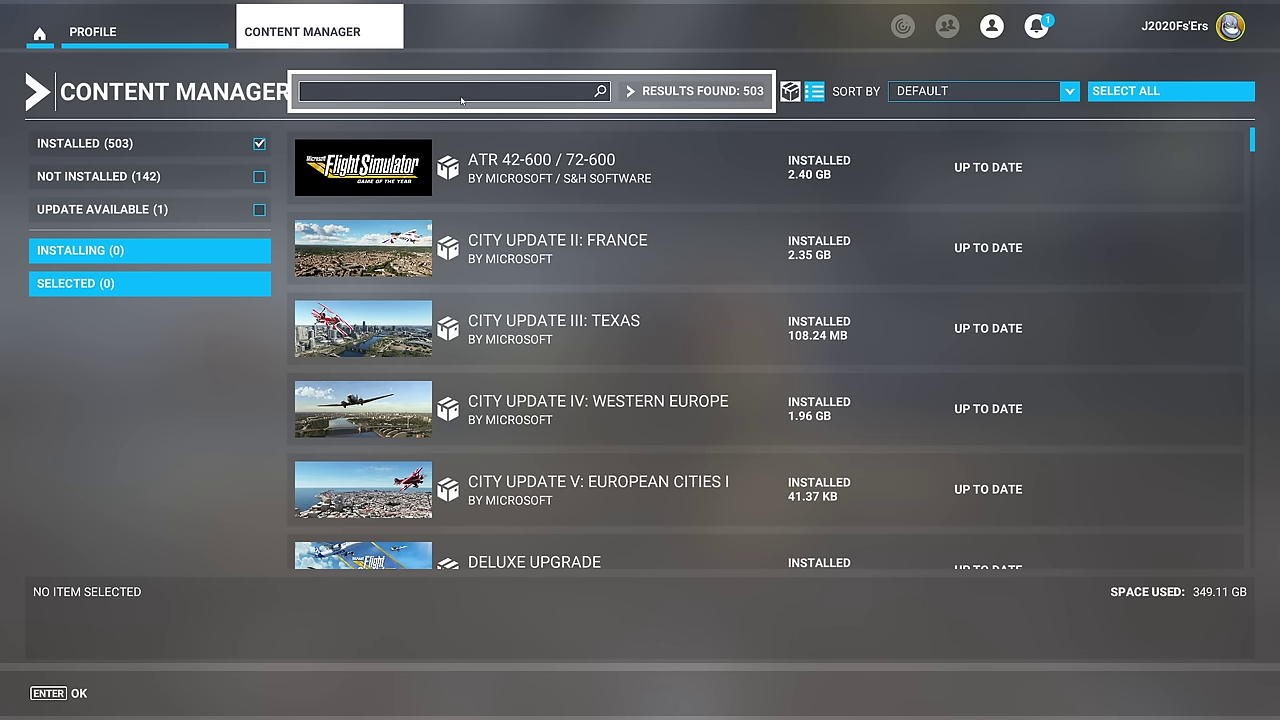
Search installed content for 'train' and select the Downdraft and Shortldg bush lessons
{"action": "type", "text": "train"}
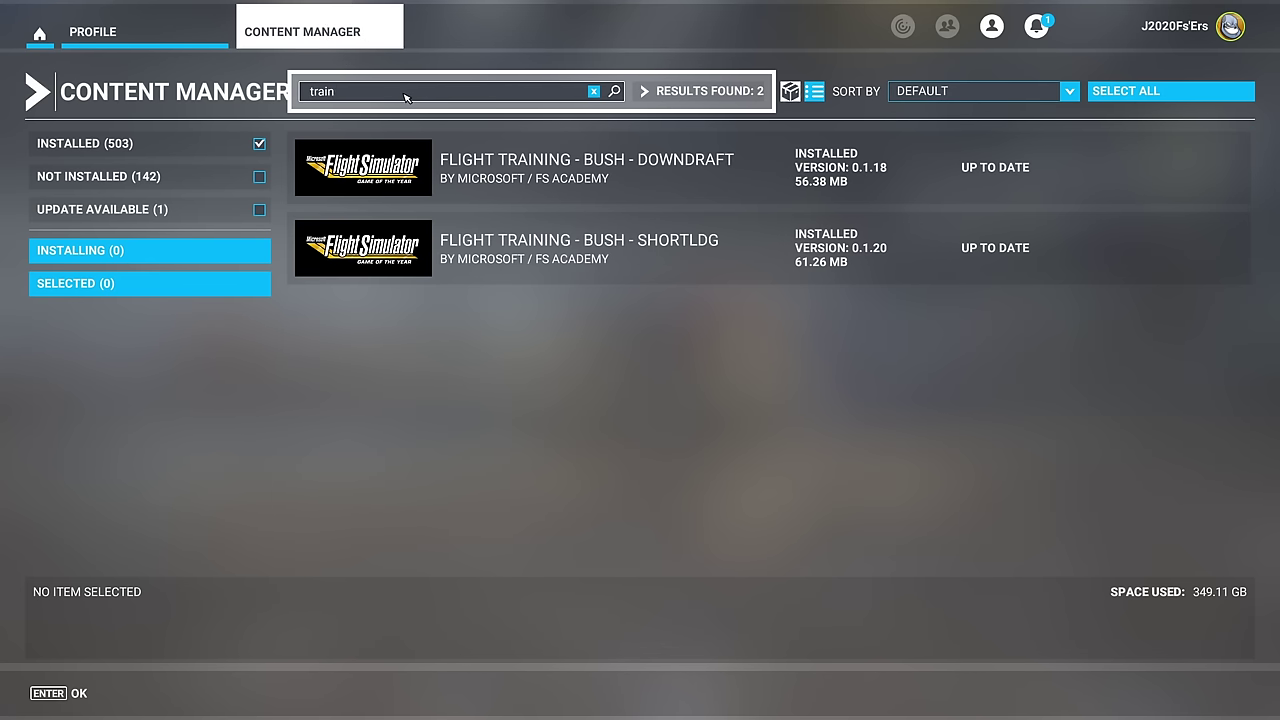
{"action": "key", "text": "Return"}
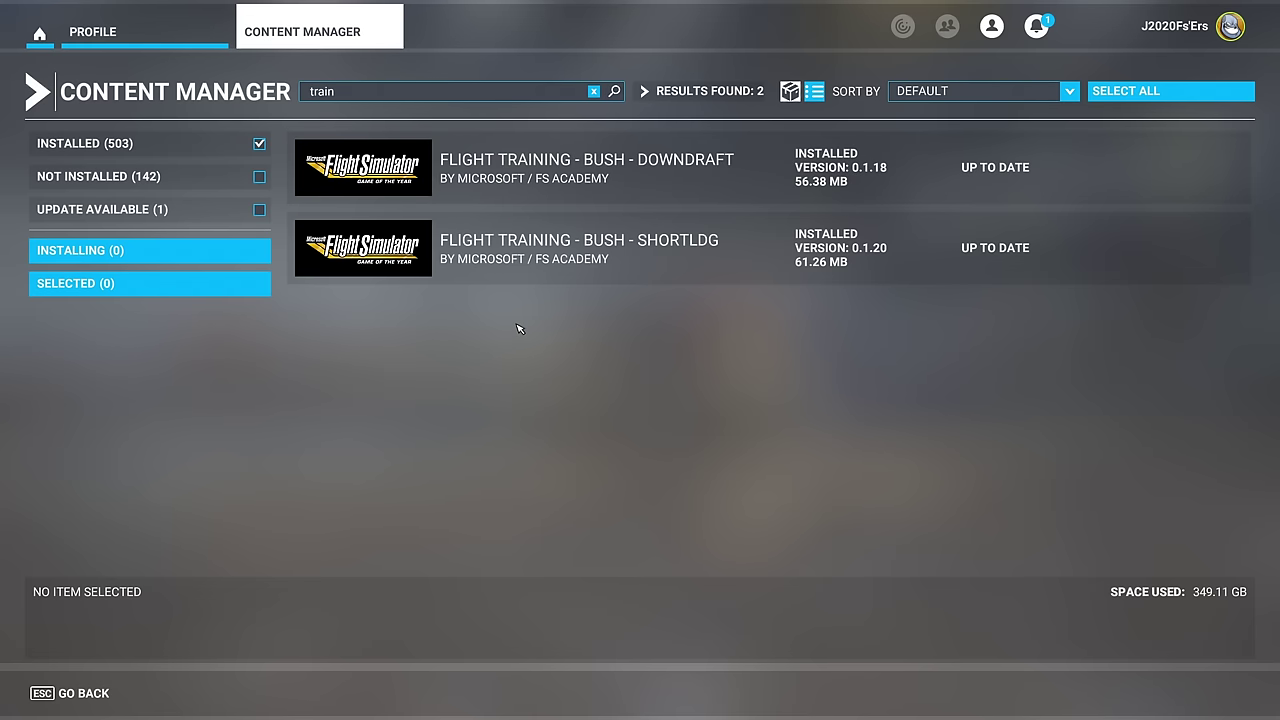
{"action": "left_click", "coordinate": [486, 176]}
{"action": "left_click", "coordinate": [489, 237]}
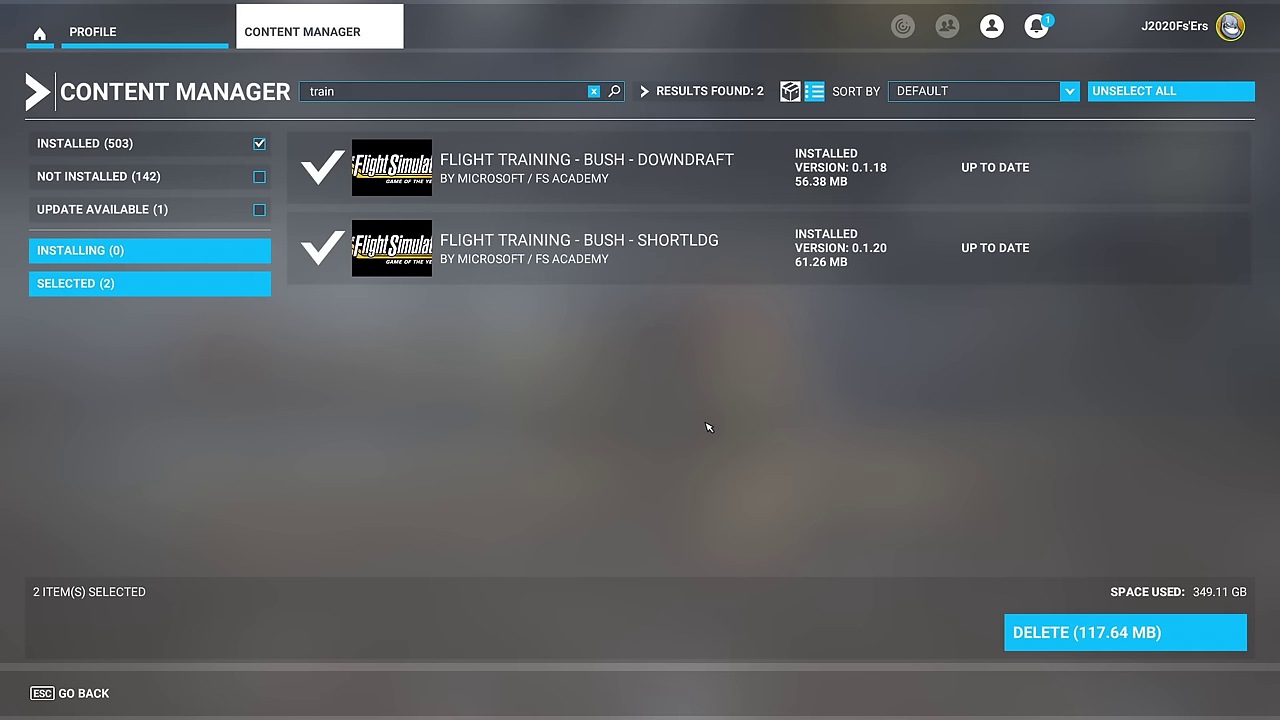
Delete Downdraft and Shortldg (117.64 MB), then filter to Not Installed to confirm they appear there
{"action": "left_click", "coordinate": [1086, 648]}
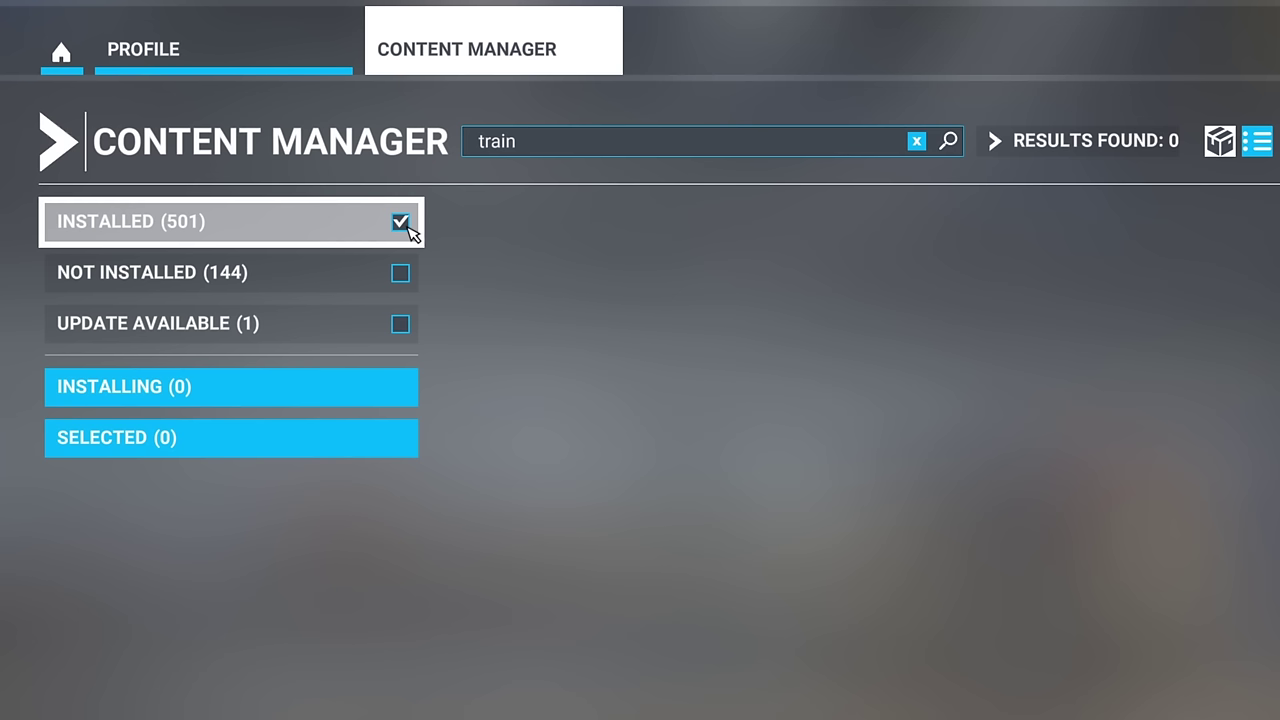
{"action": "left_click", "coordinate": [259, 143]}
{"action": "left_click", "coordinate": [402, 274]}
{"action": "left_click", "coordinate": [555, 157]}
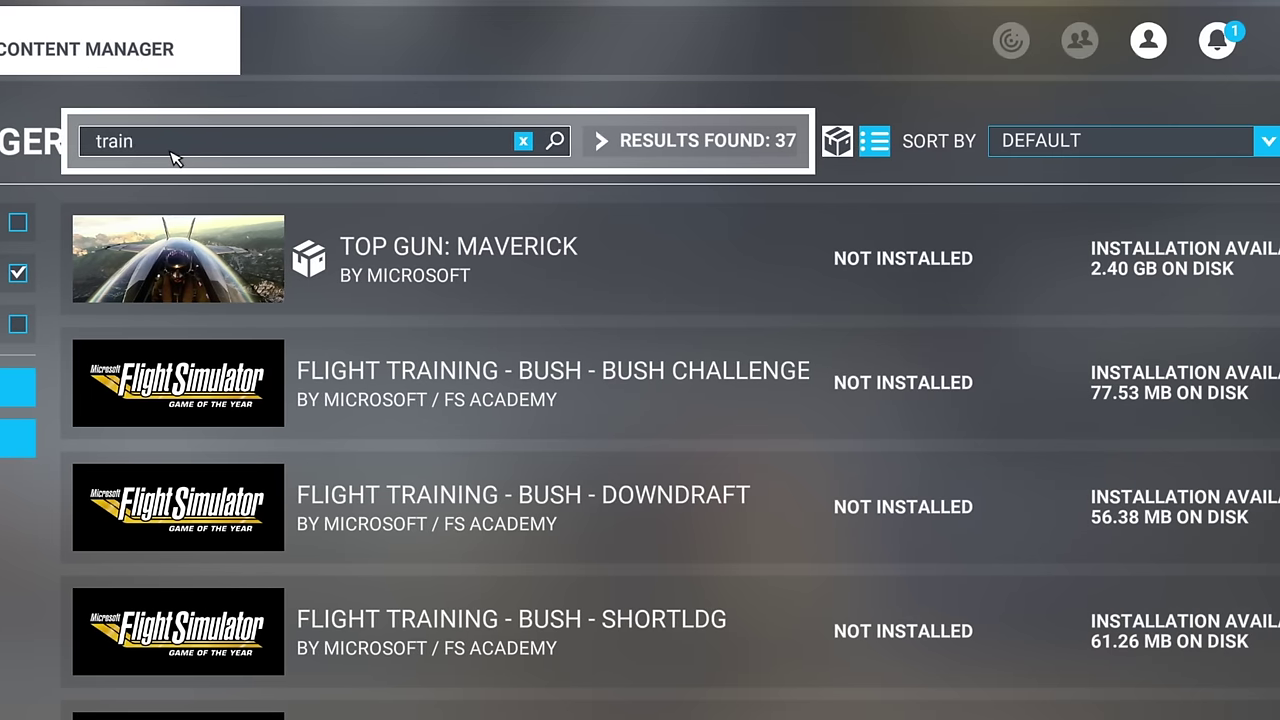
{"action": "scroll", "coordinate": [432, 460], "scroll_direction": "down", "scroll_amount": 10}
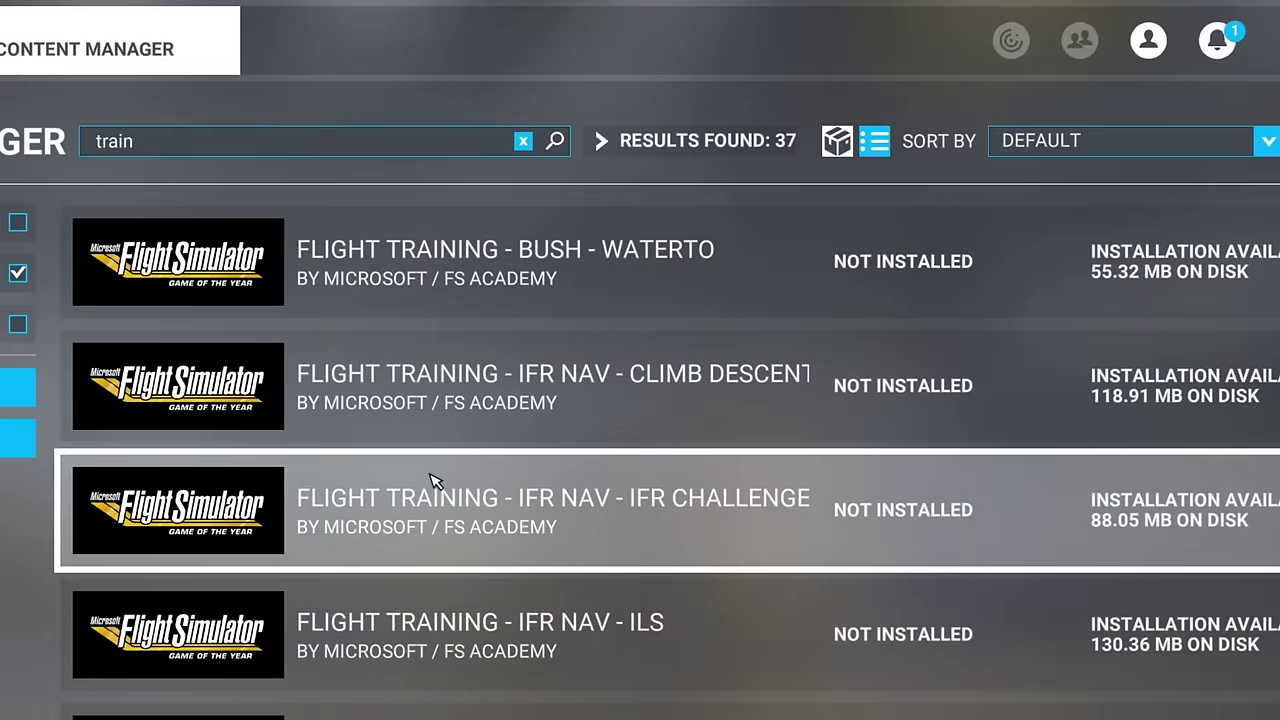
{"action": "scroll", "coordinate": [432, 480], "scroll_direction": "up", "scroll_amount": 10}
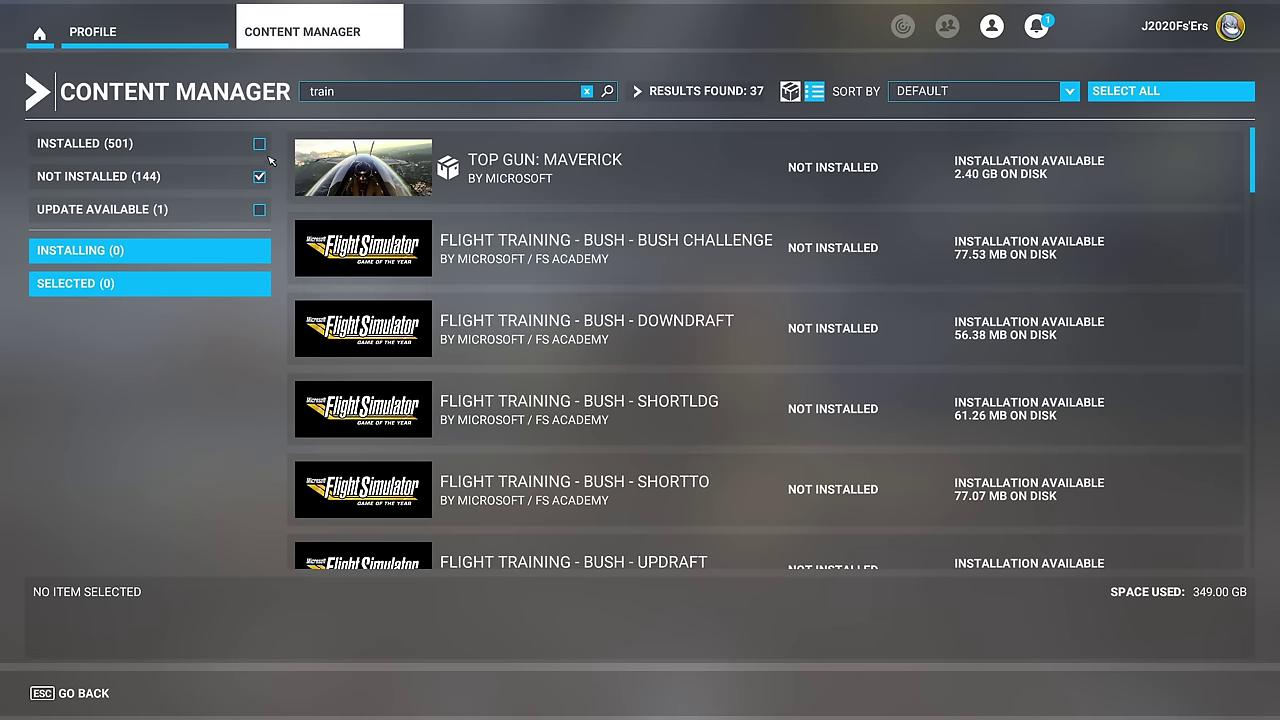
Filter back to installed content and search 'discovery', listing individual items
{"action": "left_click", "coordinate": [140, 143]}
{"action": "left_click", "coordinate": [527, 92]}
{"action": "type", "text": "discovery"}
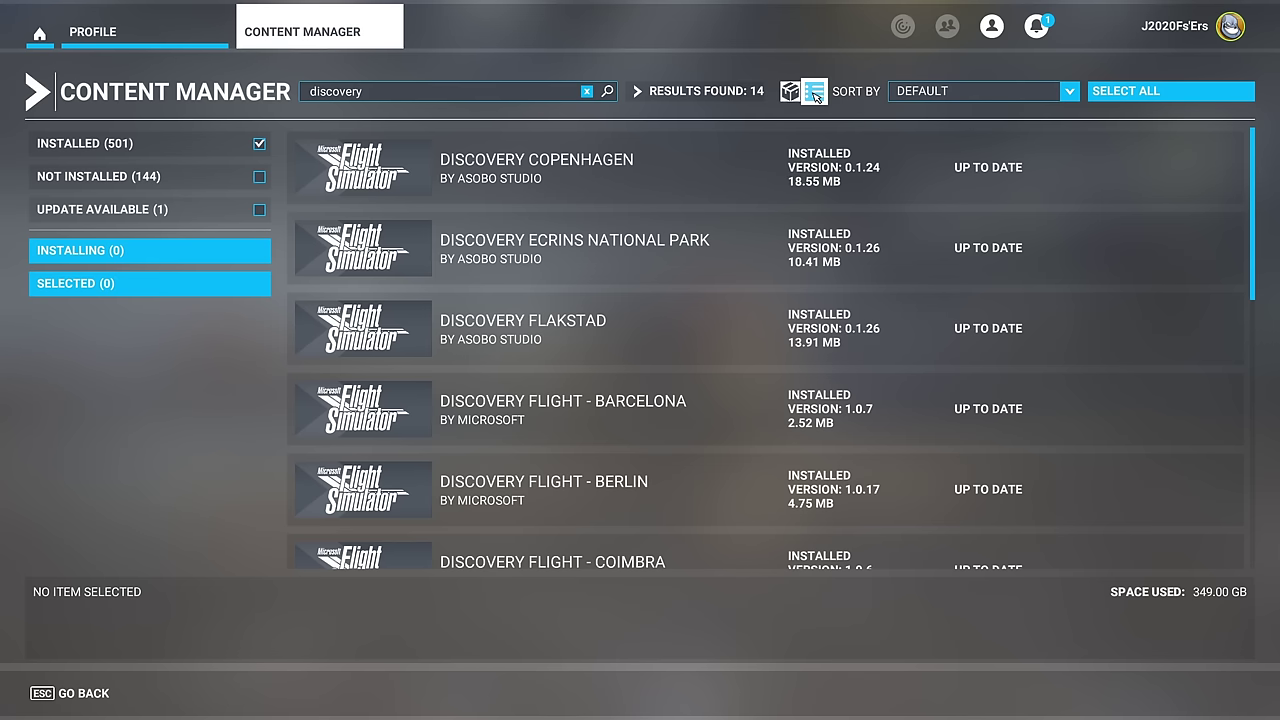
{"action": "left_click", "coordinate": [815, 95]}
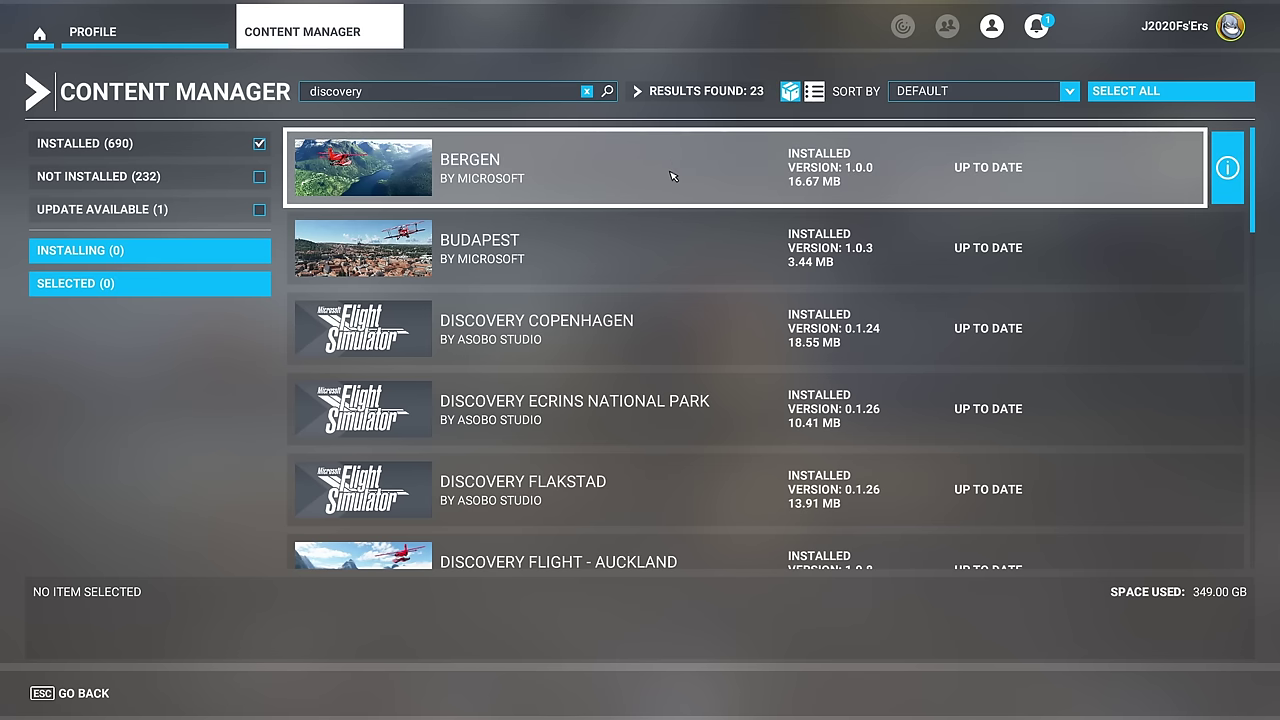
{"action": "scroll", "coordinate": [668, 245], "scroll_direction": "down", "scroll_amount": 6}
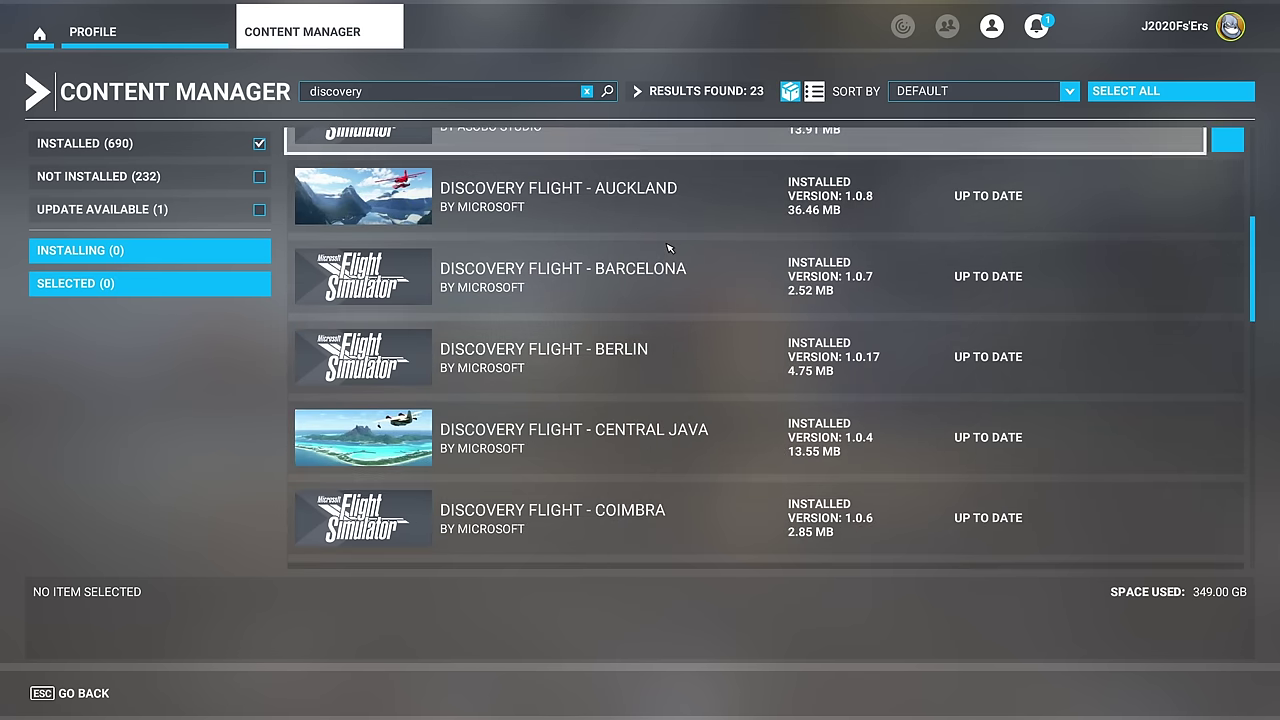
{"action": "scroll", "coordinate": [700, 280], "scroll_direction": "down", "scroll_amount": 2}
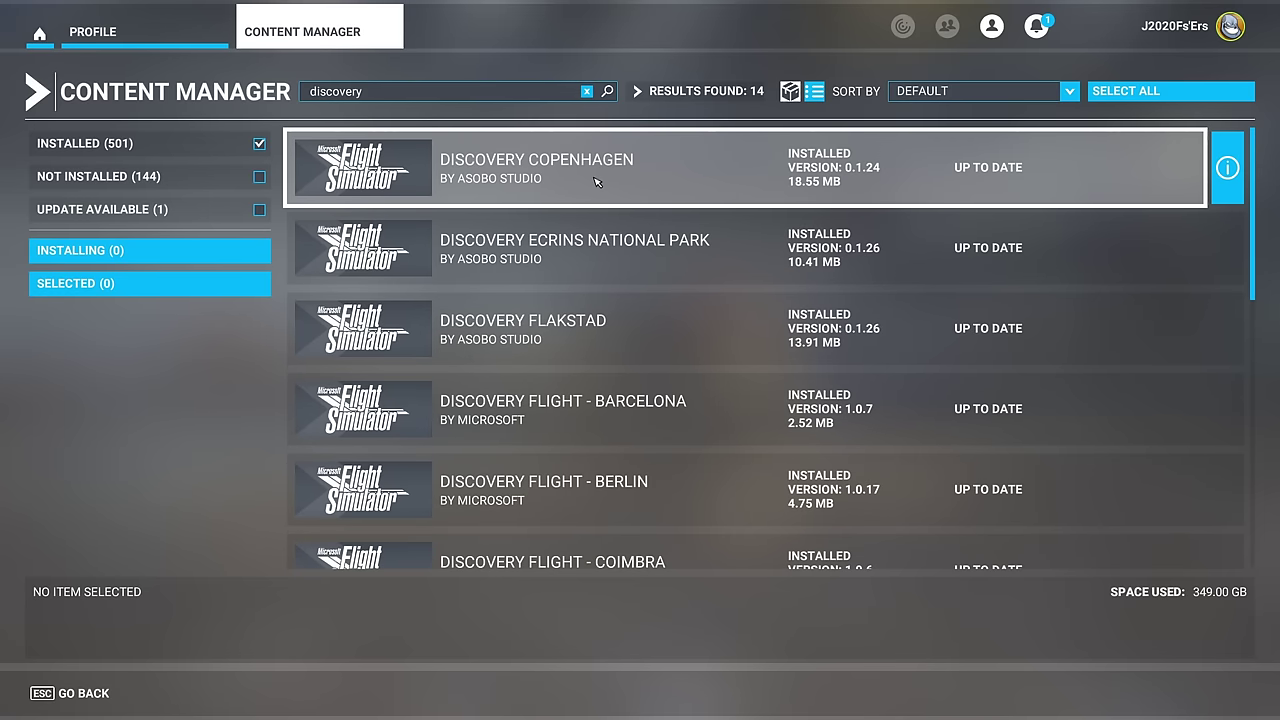
Mark Copenhagen, Ecrins National Park and Flakstad individually, then unmark all three
{"action": "left_click", "coordinate": [597, 182]}
{"action": "left_click", "coordinate": [590, 250]}
{"action": "left_click", "coordinate": [583, 318]}
{"action": "left_click", "coordinate": [583, 318]}
{"action": "left_click", "coordinate": [585, 250]}
{"action": "left_click", "coordinate": [583, 195]}
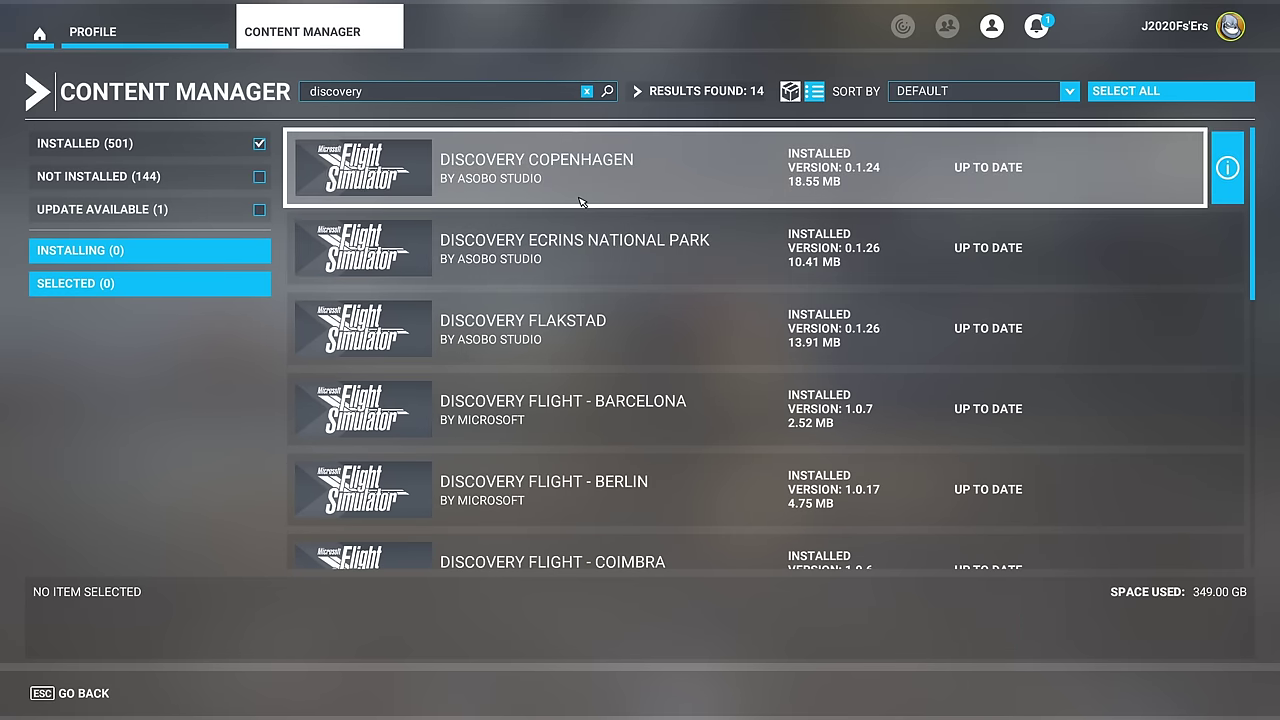
Select all 14 Discovery results and delete them (76.39 MB), confirming the removal
{"action": "left_click", "coordinate": [1155, 92]}
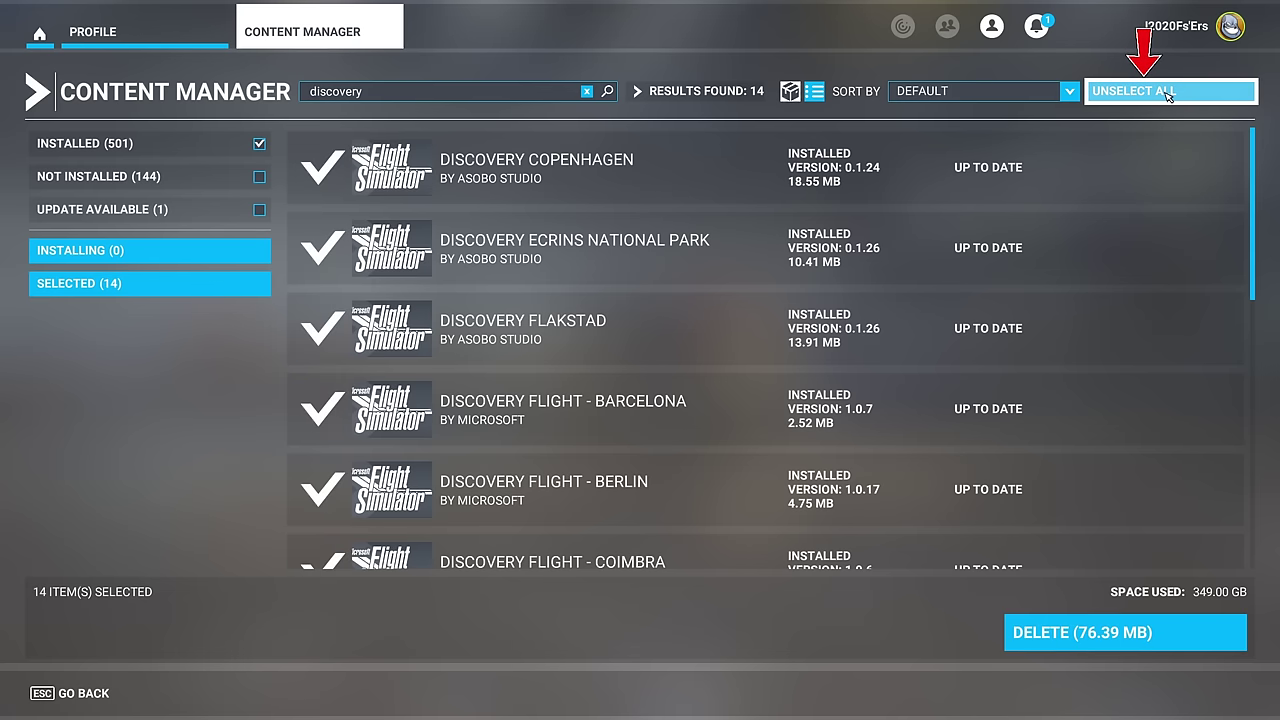
{"action": "scroll", "coordinate": [835, 333], "scroll_direction": "down", "scroll_amount": 5}
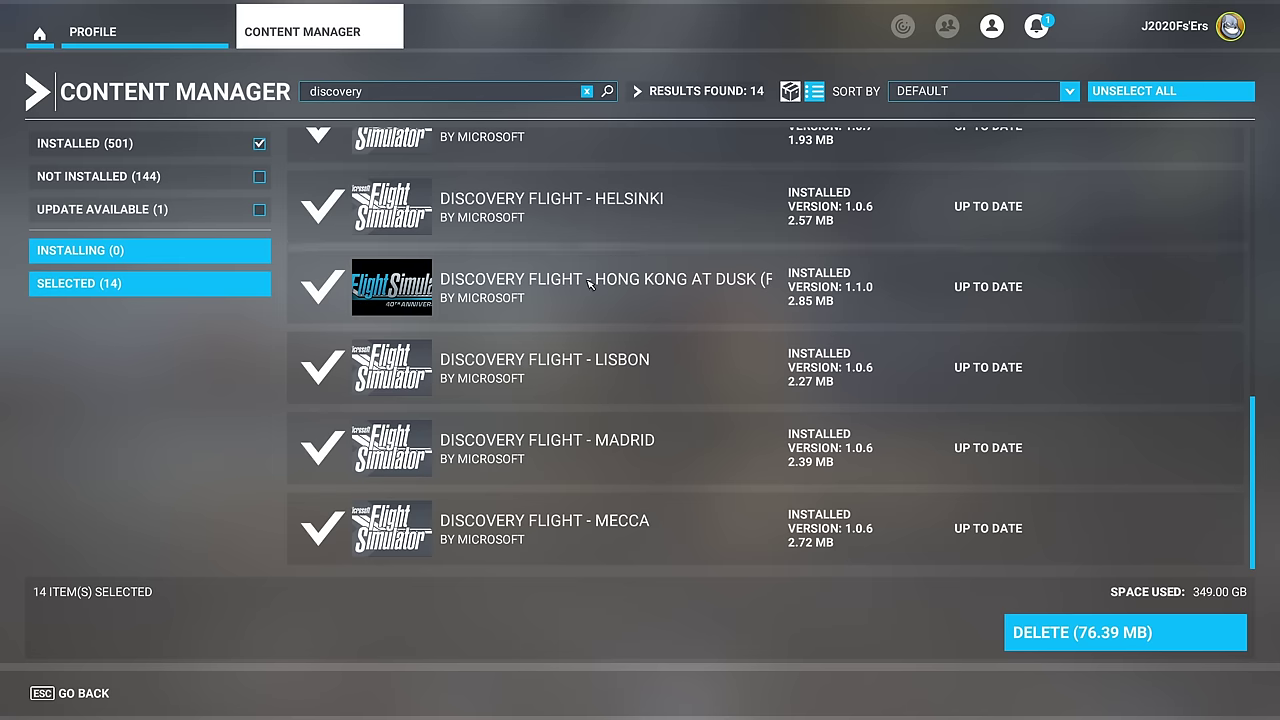
{"action": "scroll", "coordinate": [600, 280], "scroll_direction": "up", "scroll_amount": 6}
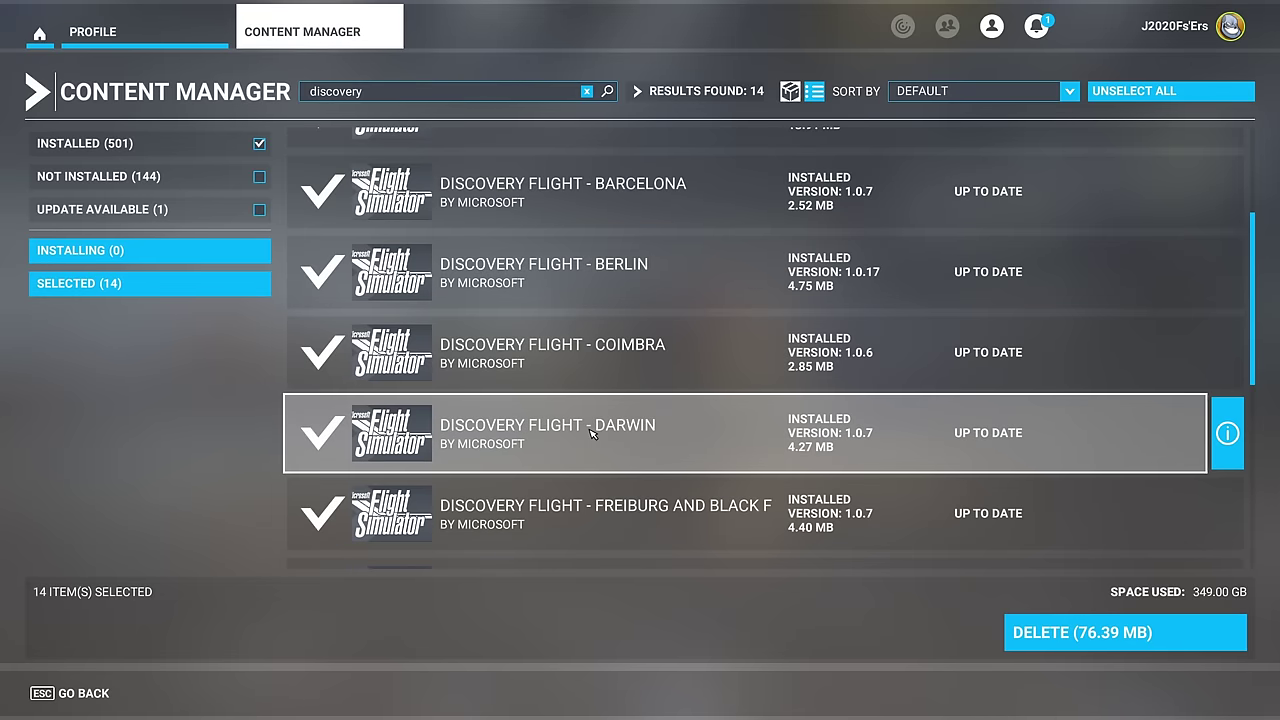
{"action": "left_click", "coordinate": [1180, 640]}
{"action": "key", "text": "Return"}
{"action": "left_click", "coordinate": [433, 100]}
{"action": "key", "text": "BackSpace"}
{"action": "key", "text": "BackSpace"}
{"action": "key", "text": "BackSpace"}
{"action": "key", "text": "BackSpace"}
{"action": "key", "text": "BackSpace"}
{"action": "key", "text": "BackSpace"}
{"action": "key", "text": "BackSpace"}
{"action": "key", "text": "BackSpace"}
{"action": "key", "text": "BackSpace"}
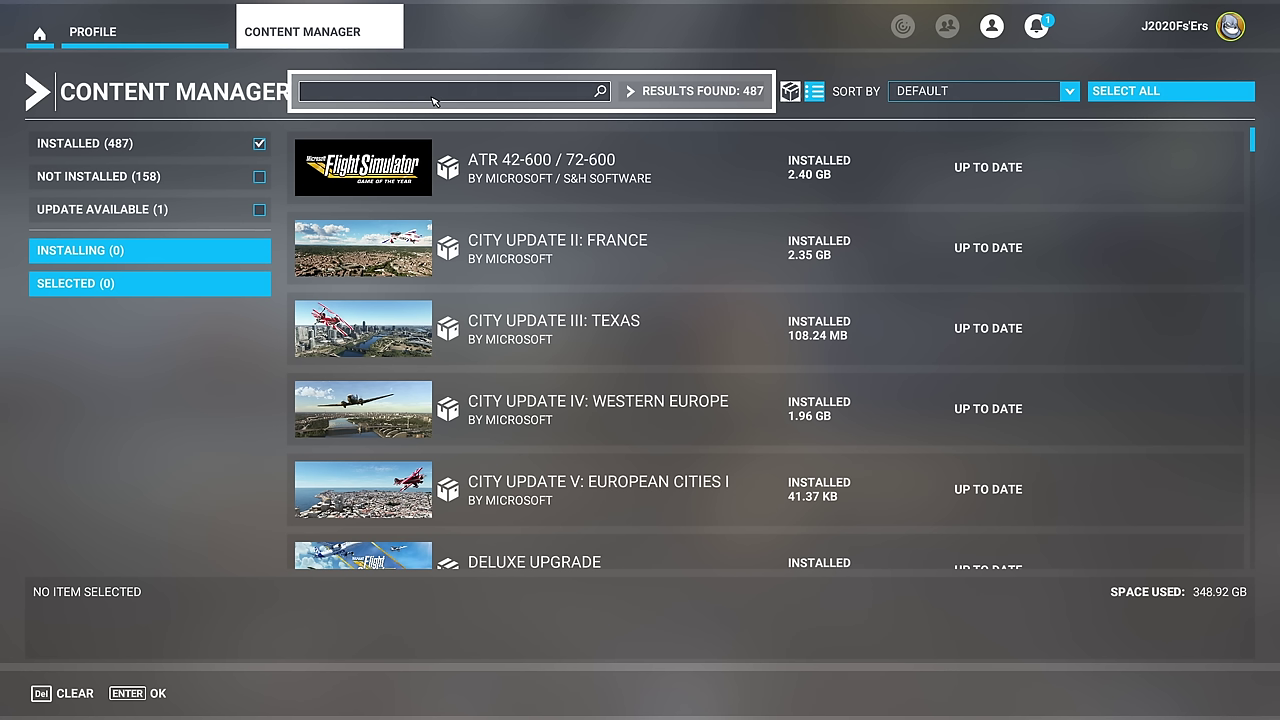
Search 'landing', select Caribbean Landing (FSX) and delete it, freeing 11.18 MB
{"action": "left_click", "coordinate": [434, 97]}
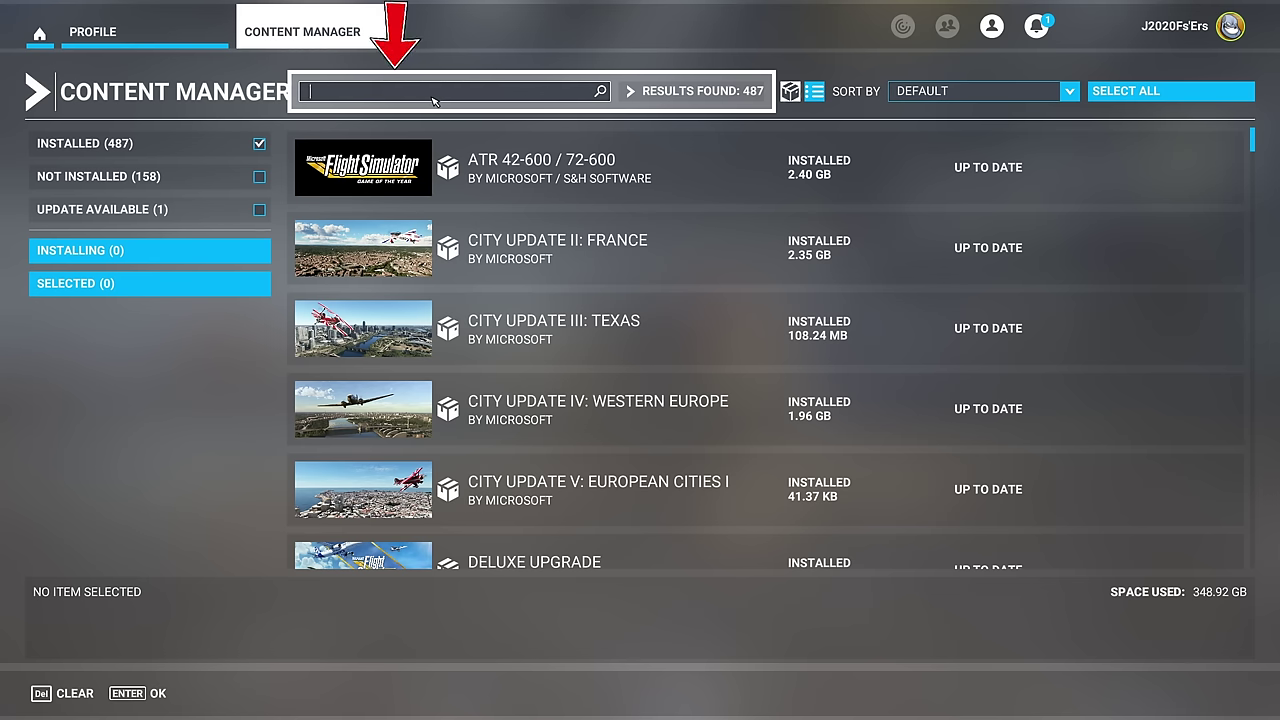
{"action": "type", "text": "landing"}
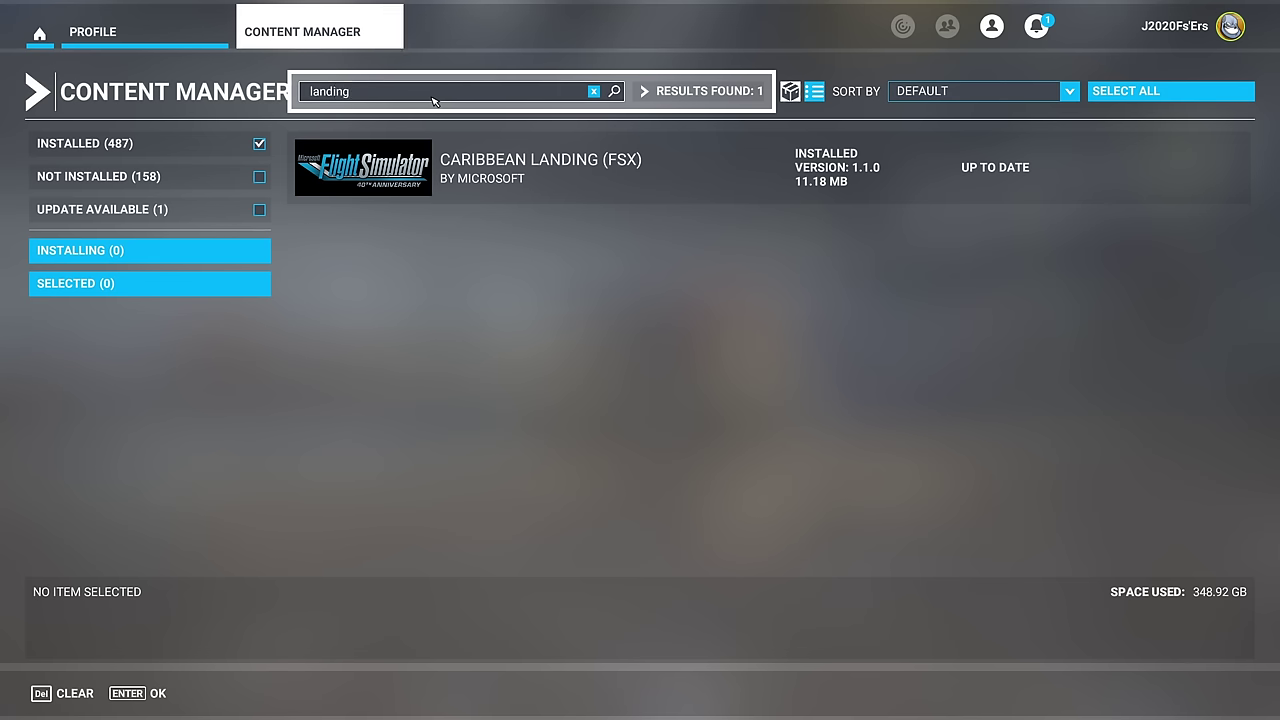
{"action": "key", "text": "Return"}
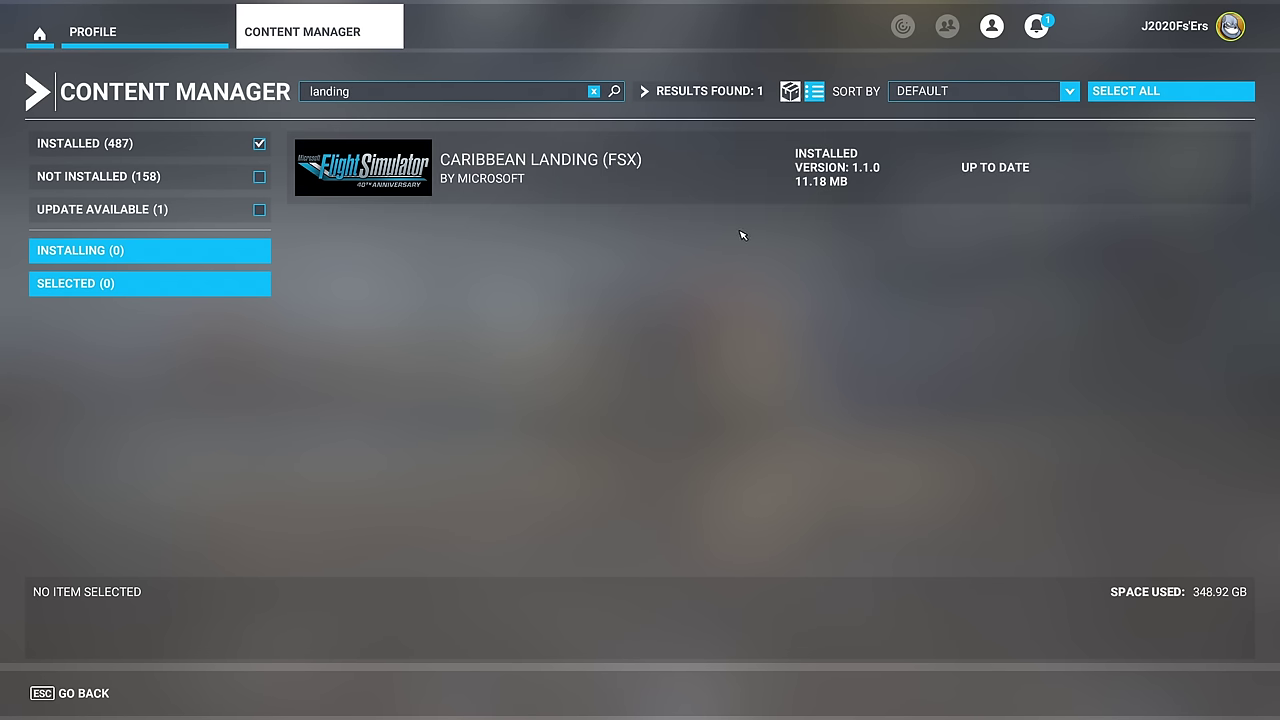
{"action": "left_click", "coordinate": [816, 93]}
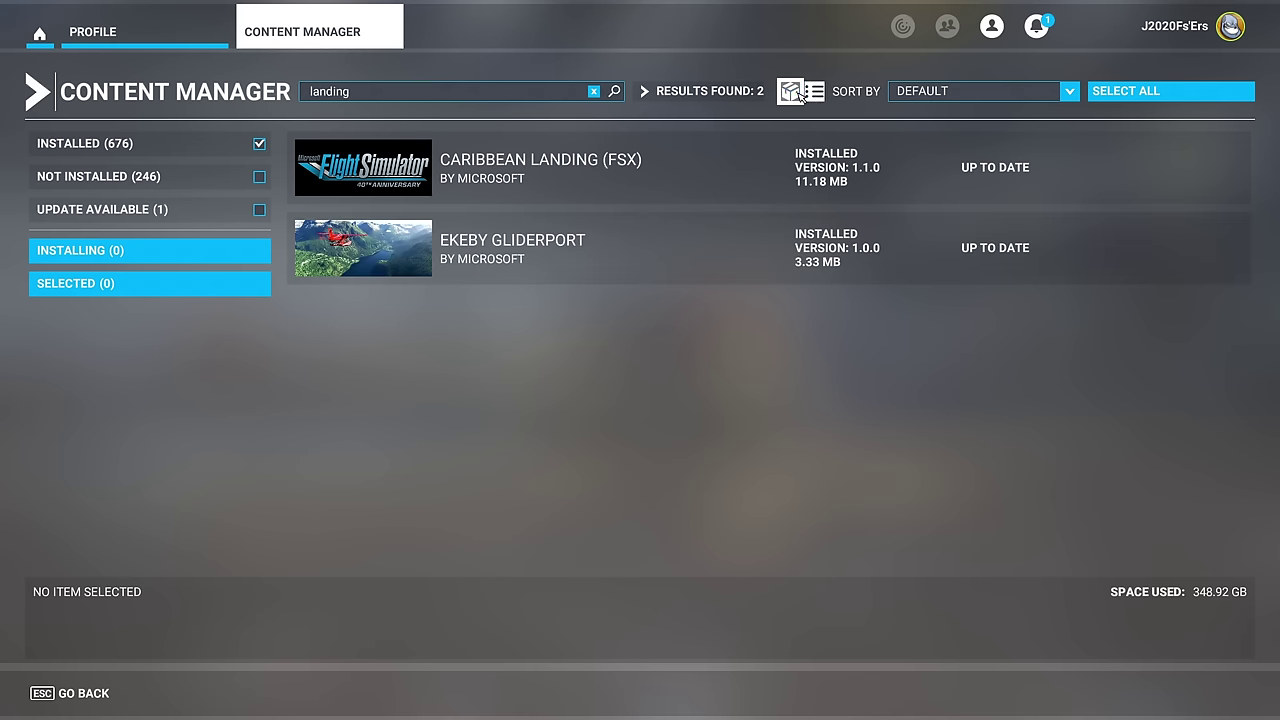
{"action": "left_click", "coordinate": [790, 91]}
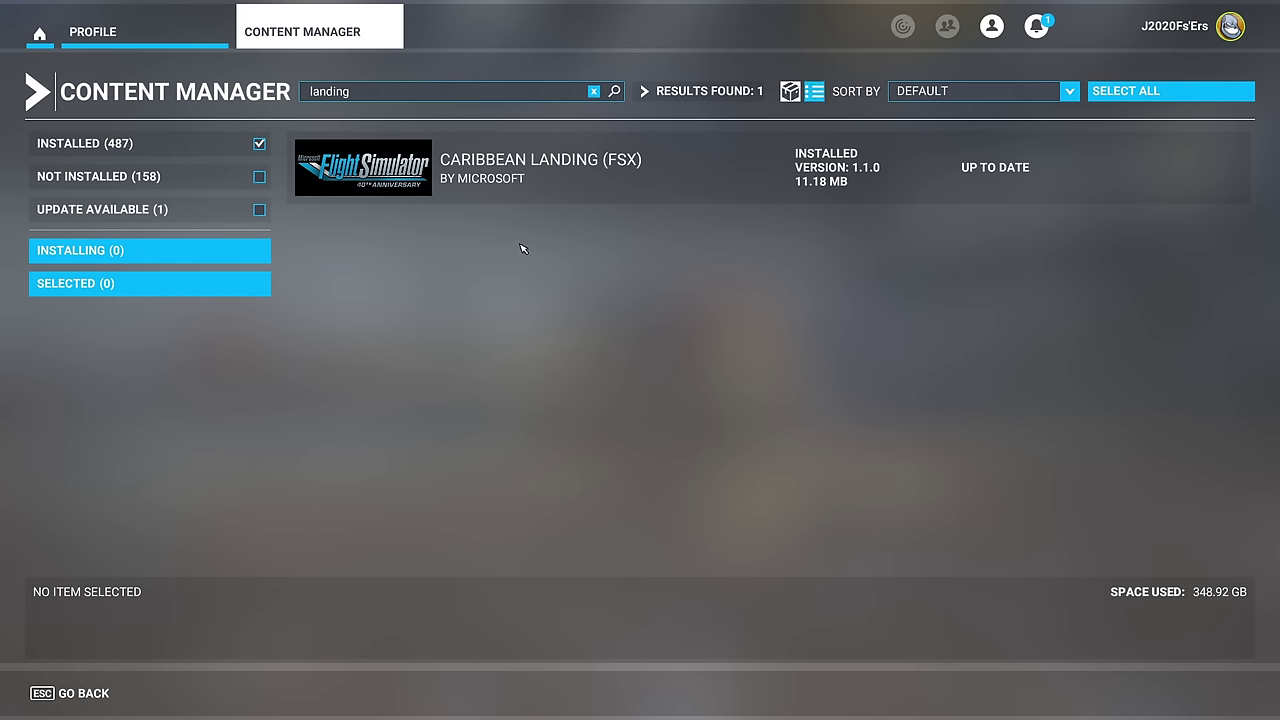
{"action": "left_click", "coordinate": [545, 195]}
{"action": "left_click", "coordinate": [1088, 646]}
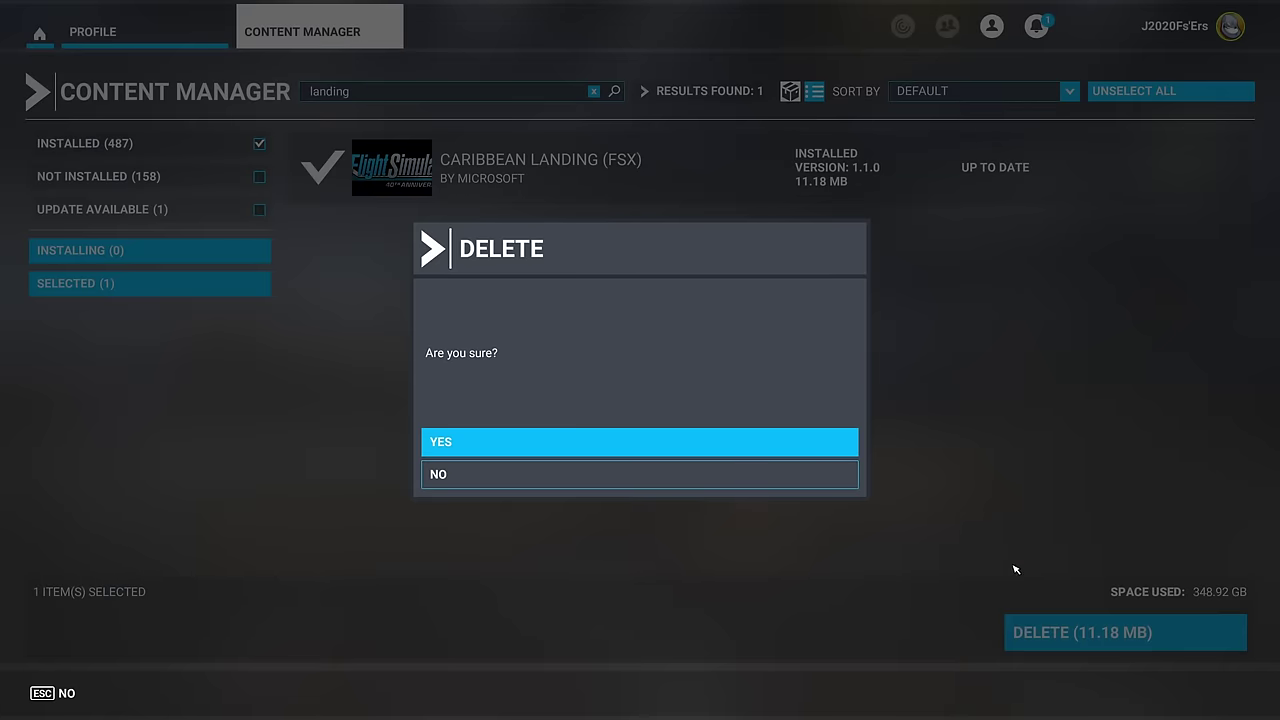
{"action": "left_click", "coordinate": [834, 449]}
Search 'bush trip', select all eight results and delete them (159.51 MB)
{"action": "left_click", "coordinate": [538, 92]}
{"action": "type", "text": "bush trip"}
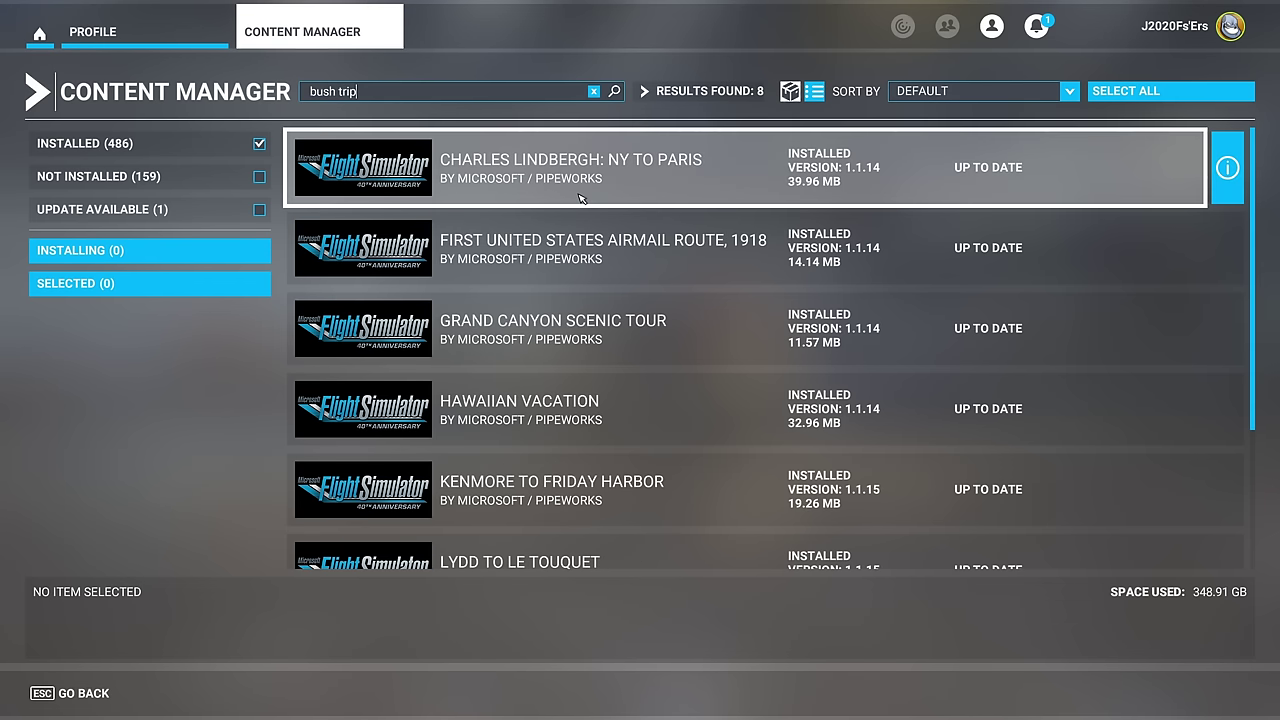
{"action": "scroll", "coordinate": [668, 189], "scroll_direction": "down", "scroll_amount": 1}
{"action": "scroll", "coordinate": [668, 189], "scroll_direction": "down", "scroll_amount": 2}
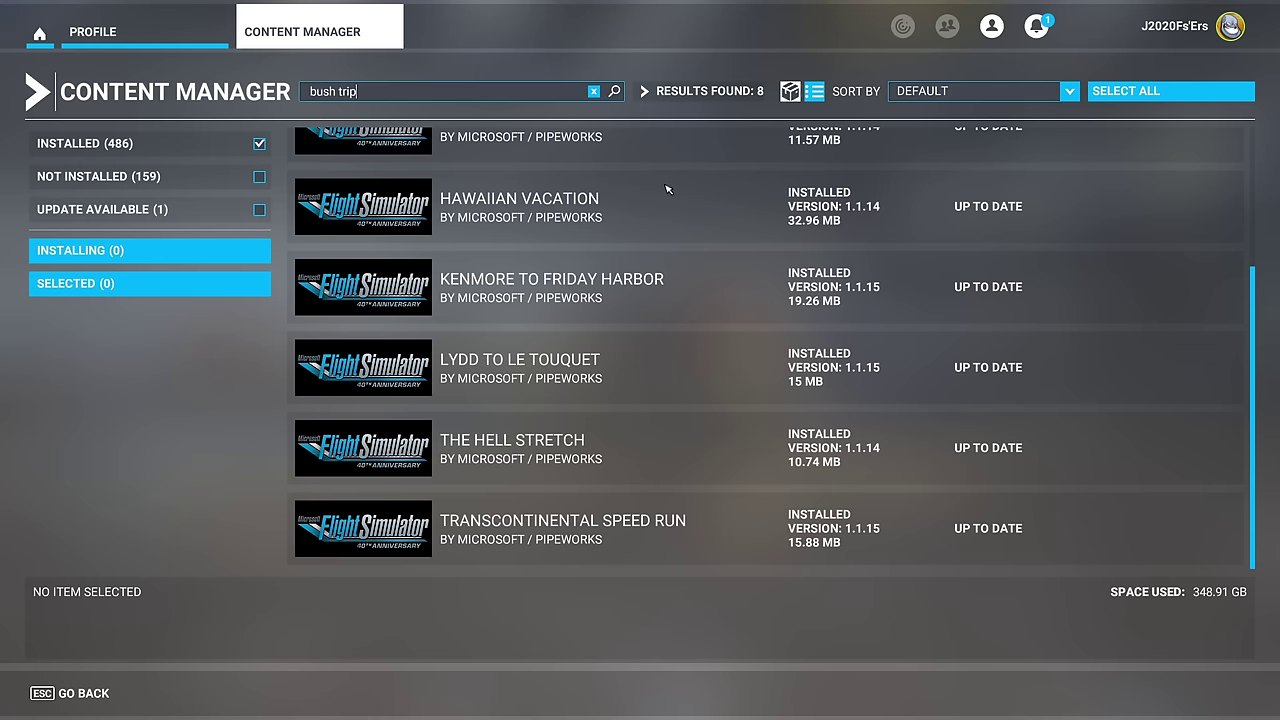
{"action": "scroll", "coordinate": [655, 284], "scroll_direction": "up", "scroll_amount": 3}
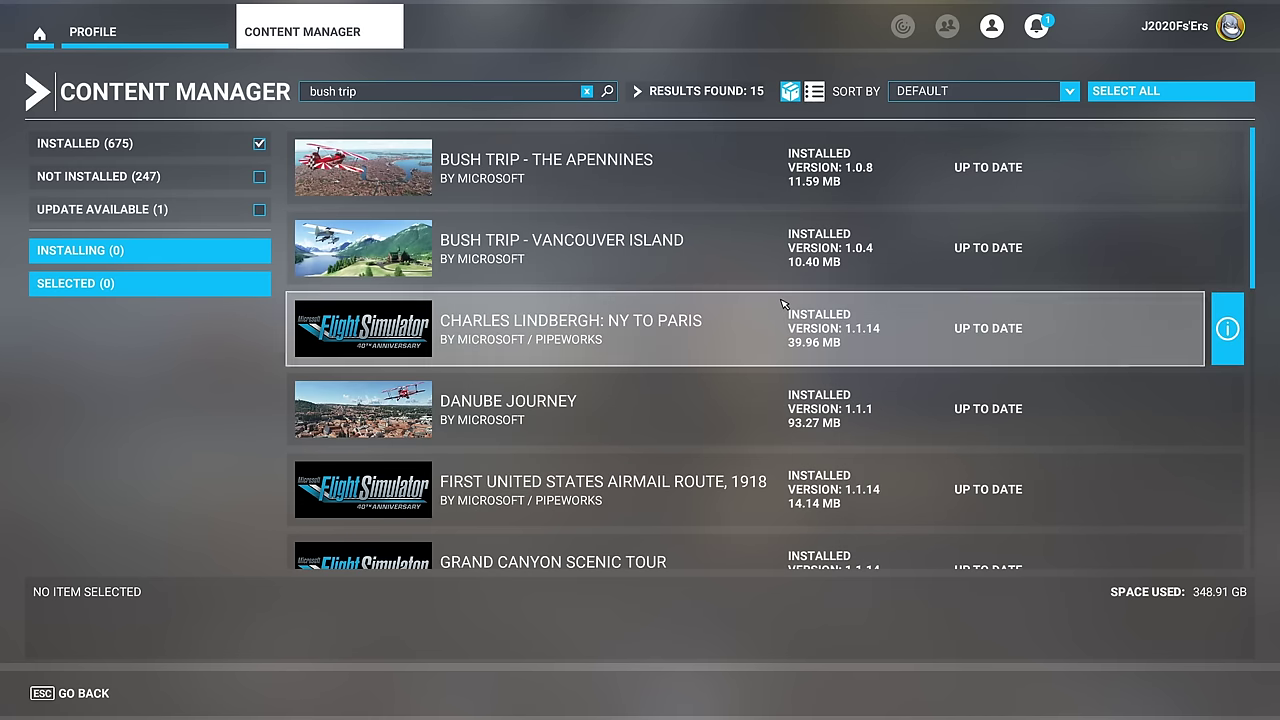
{"action": "scroll", "coordinate": [784, 303], "scroll_direction": "down", "scroll_amount": 4}
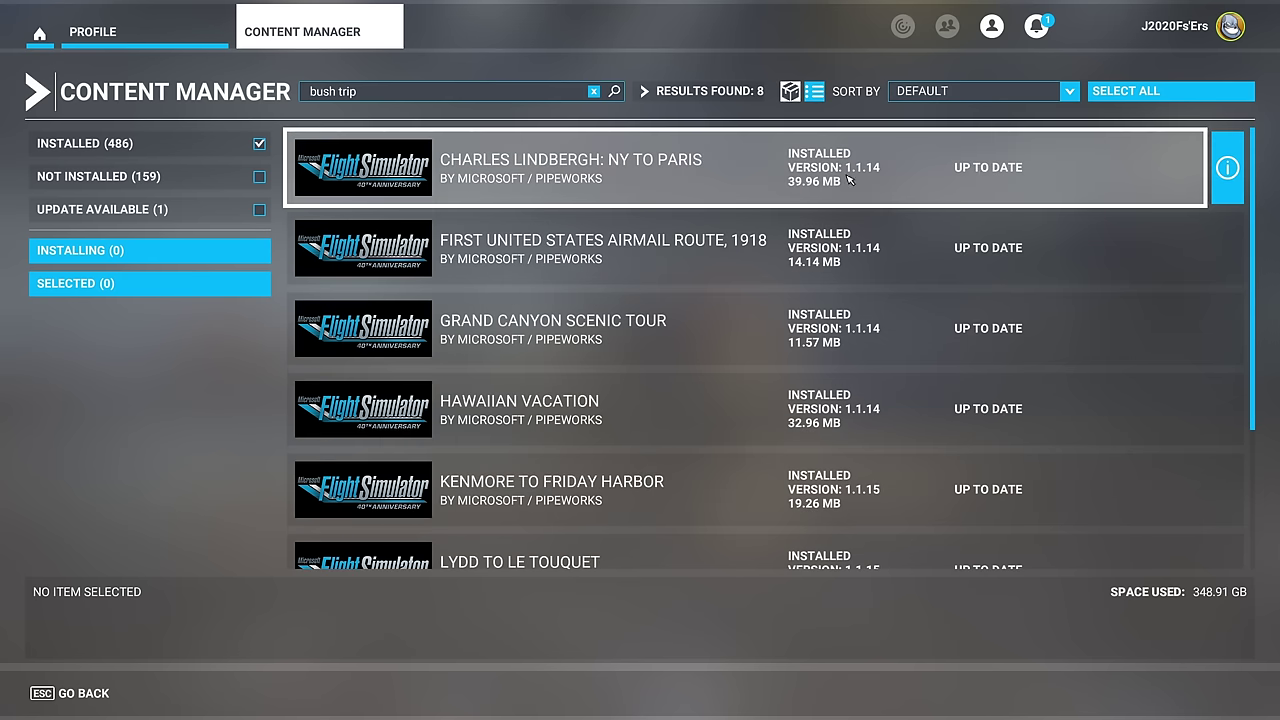
{"action": "left_click", "coordinate": [1134, 90]}
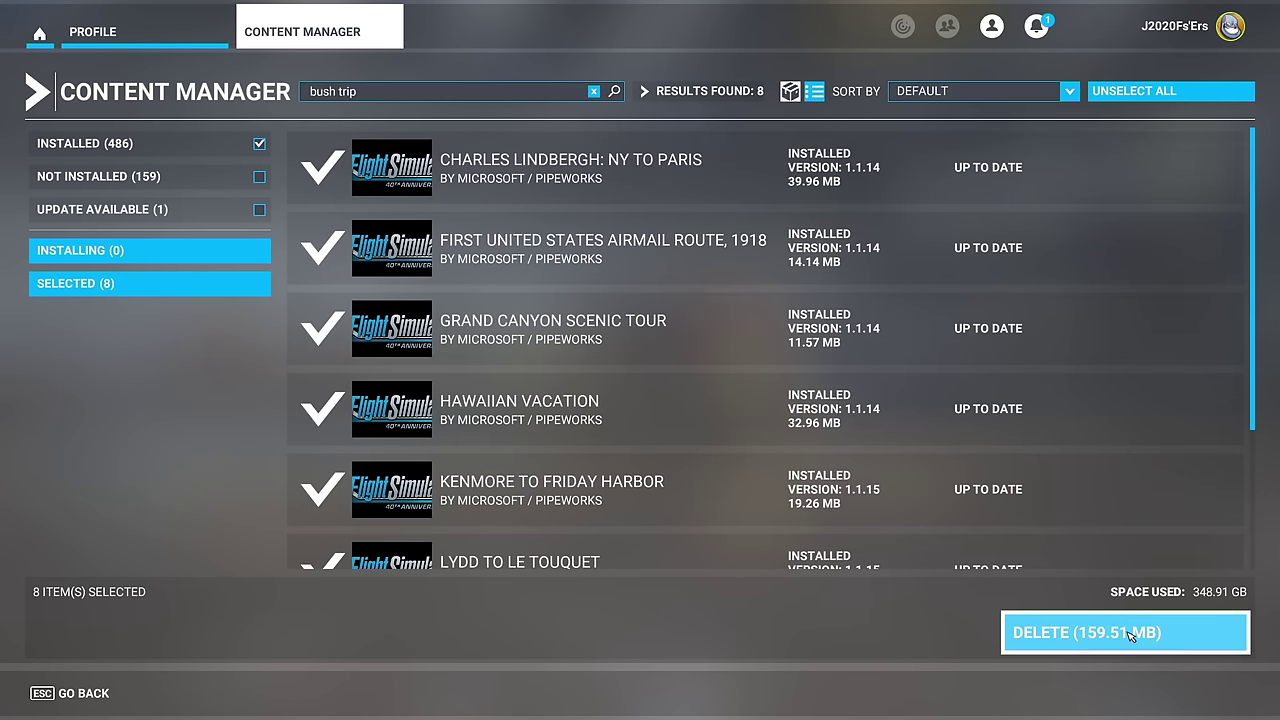
{"action": "left_click", "coordinate": [1160, 637]}
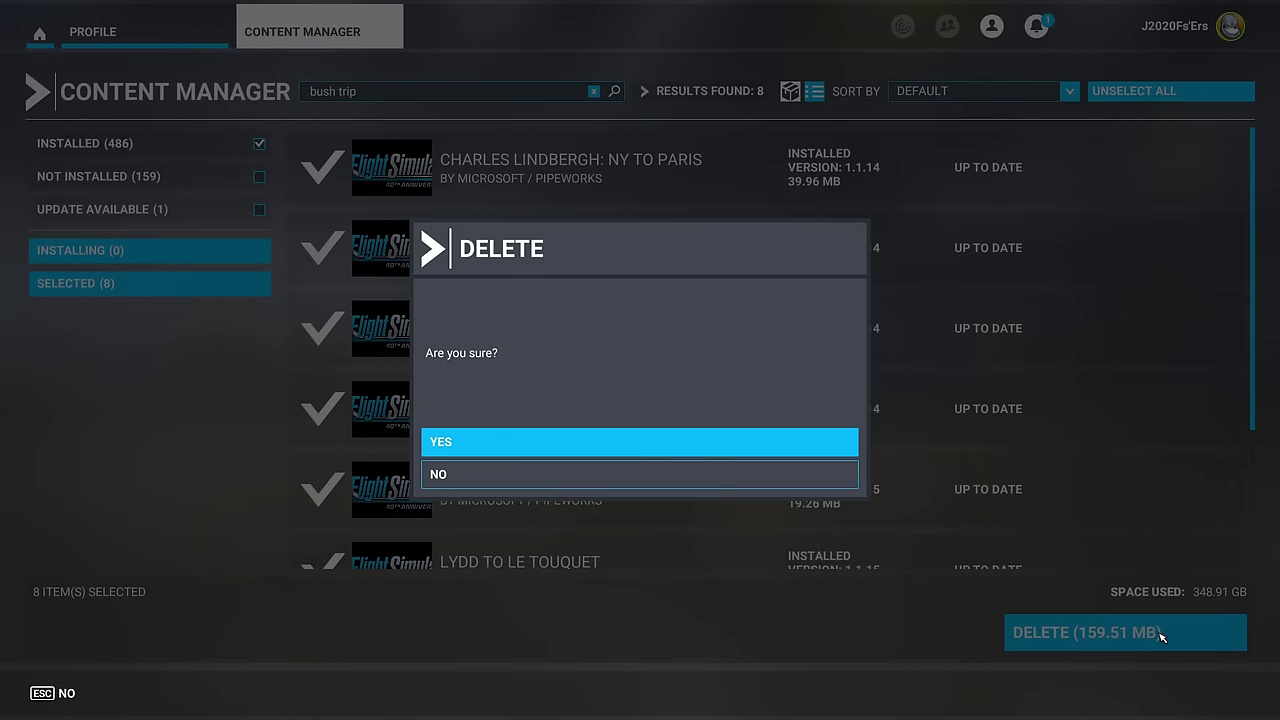
{"action": "left_click", "coordinate": [814, 446]}
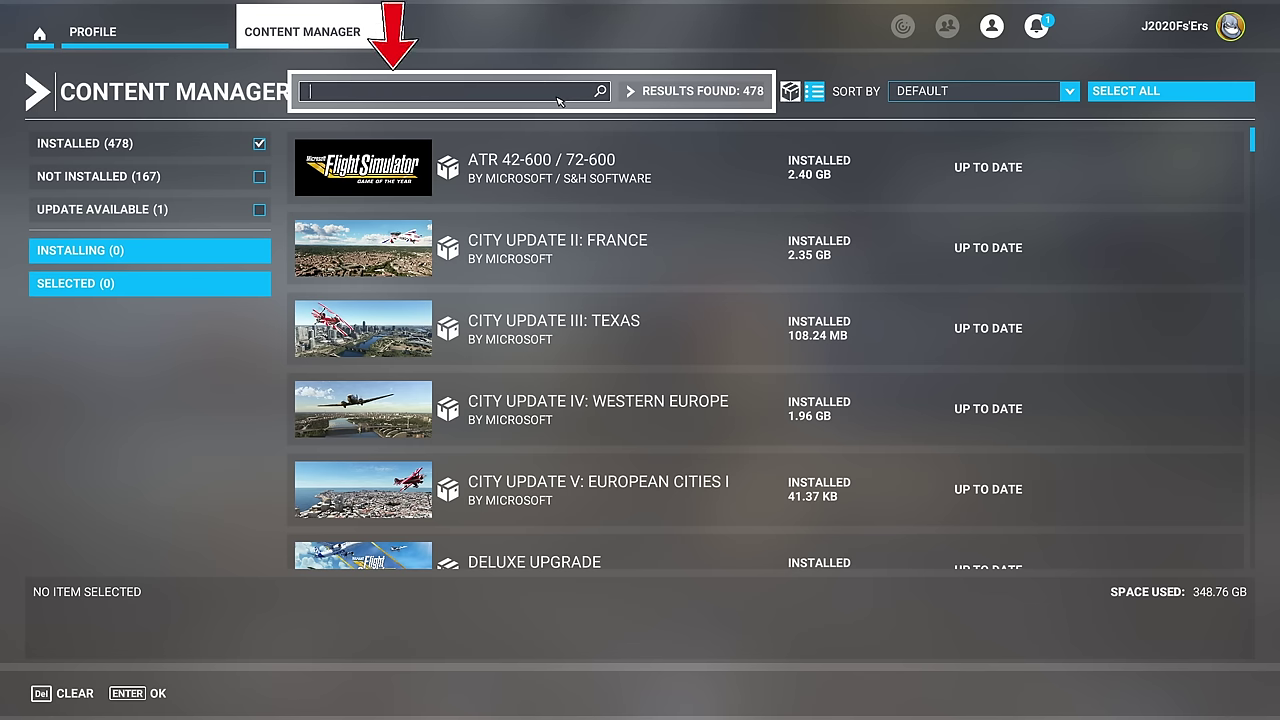
{"action": "type", "text": "poi"}
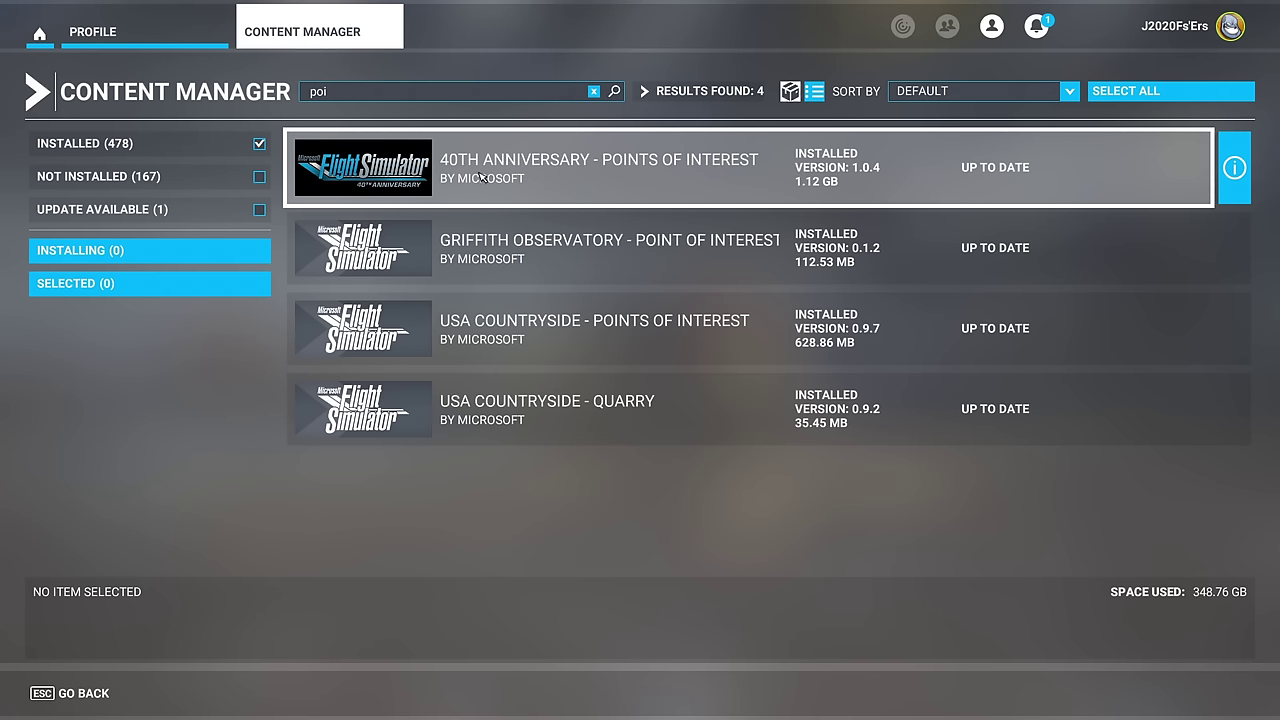
{"action": "left_click", "coordinate": [495, 176]}
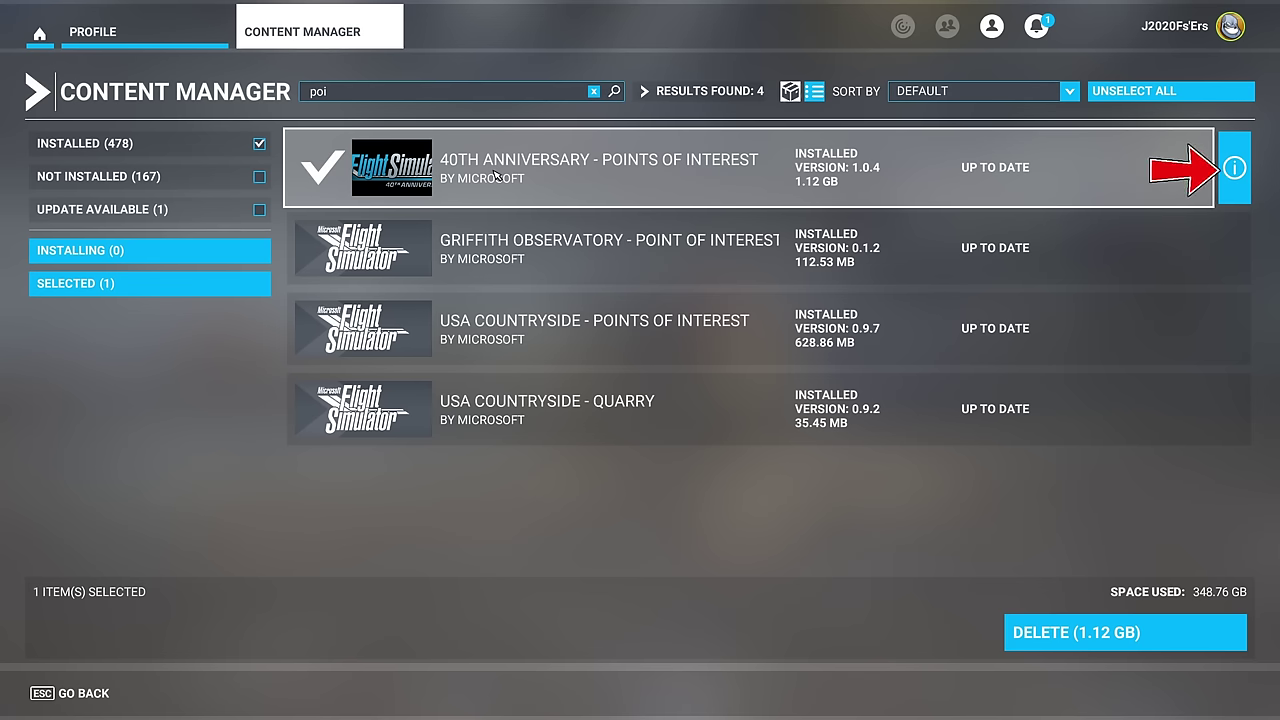
{"action": "left_click", "coordinate": [815, 92]}
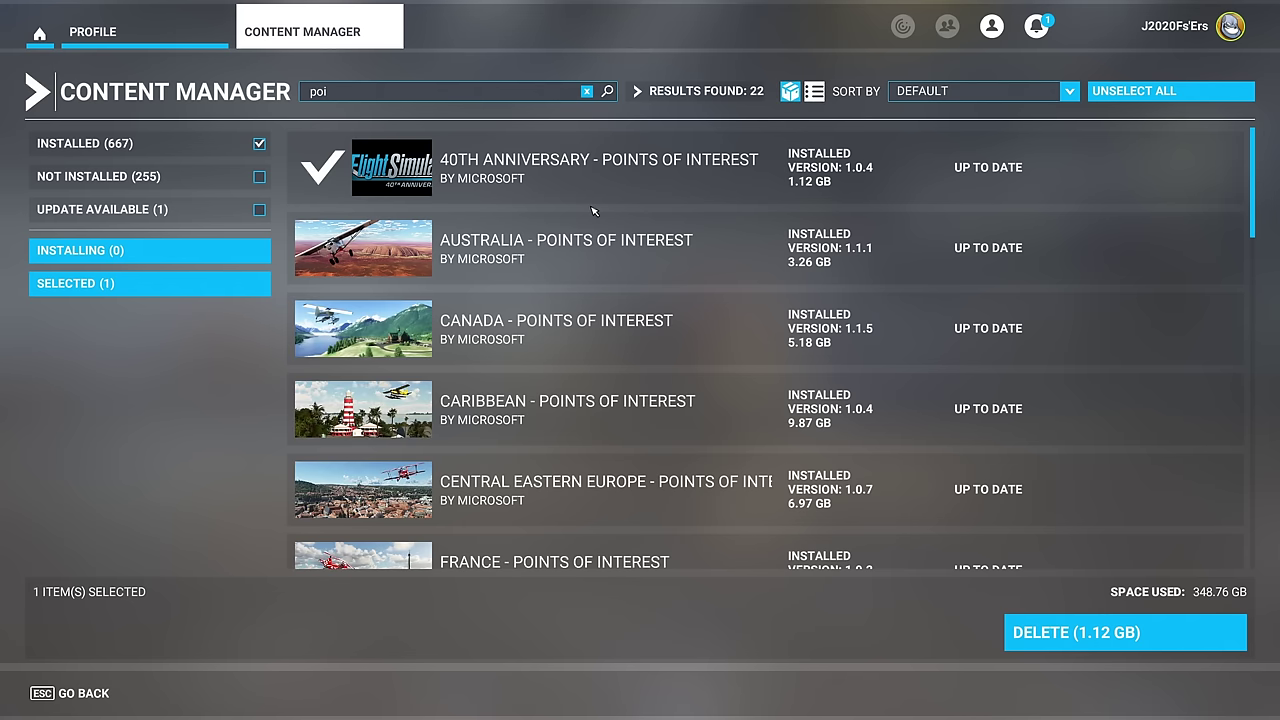
{"action": "scroll", "coordinate": [572, 257], "scroll_direction": "down", "scroll_amount": 1}
{"action": "scroll", "coordinate": [575, 262], "scroll_direction": "down", "scroll_amount": 3}
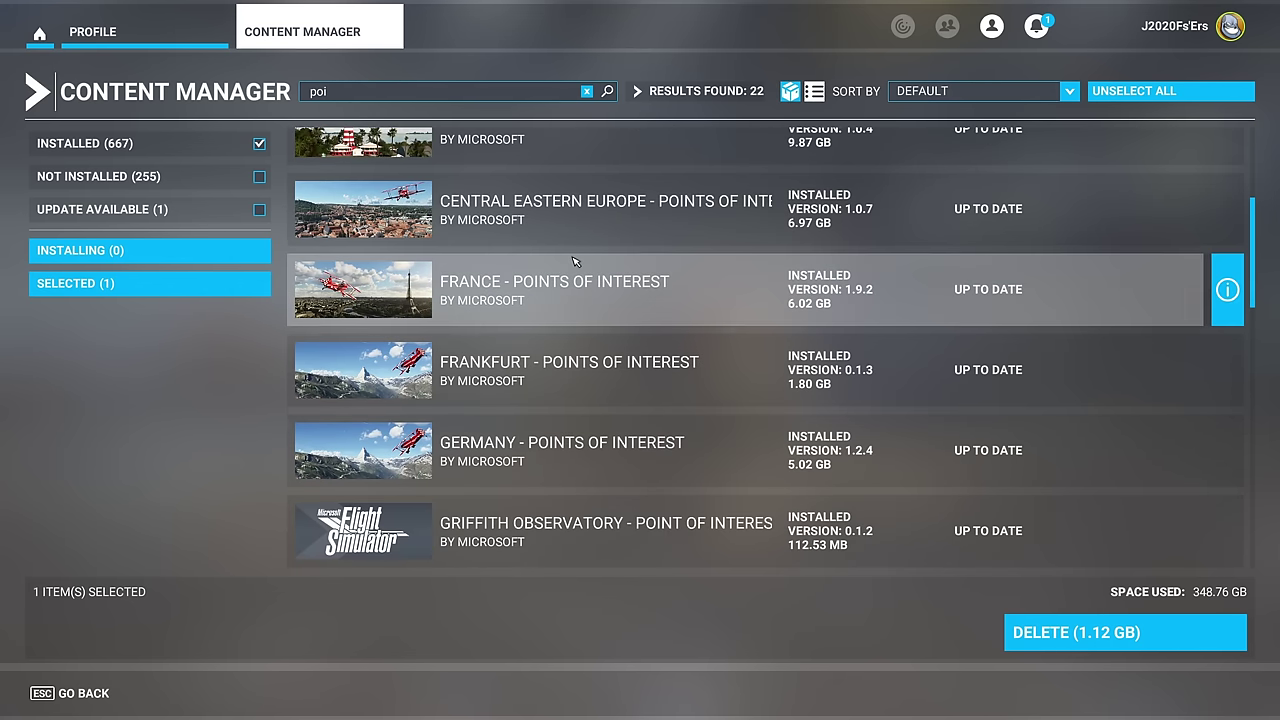
{"action": "scroll", "coordinate": [577, 280], "scroll_direction": "up", "scroll_amount": 2}
{"action": "scroll", "coordinate": [578, 290], "scroll_direction": "up", "scroll_amount": 2}
{"action": "scroll", "coordinate": [599, 292], "scroll_direction": "down", "scroll_amount": 2}
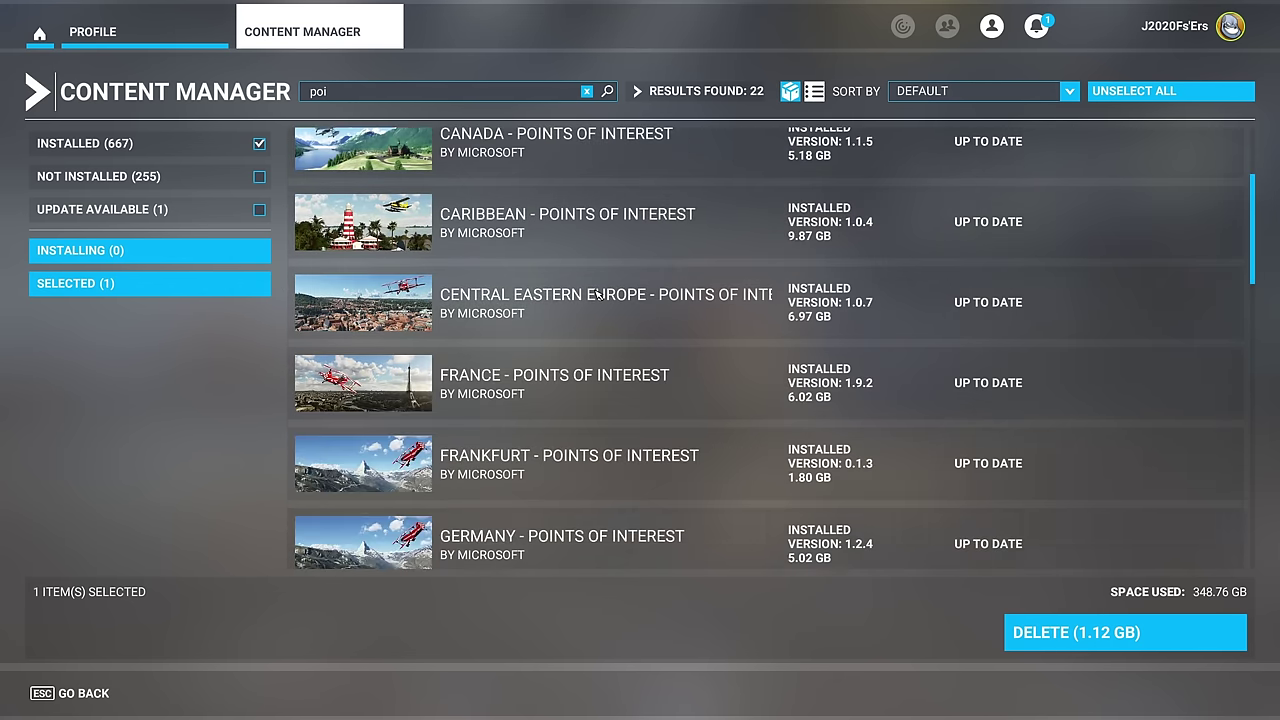
{"action": "scroll", "coordinate": [597, 294], "scroll_direction": "down", "scroll_amount": 2}
{"action": "scroll", "coordinate": [597, 294], "scroll_direction": "up", "scroll_amount": 2}
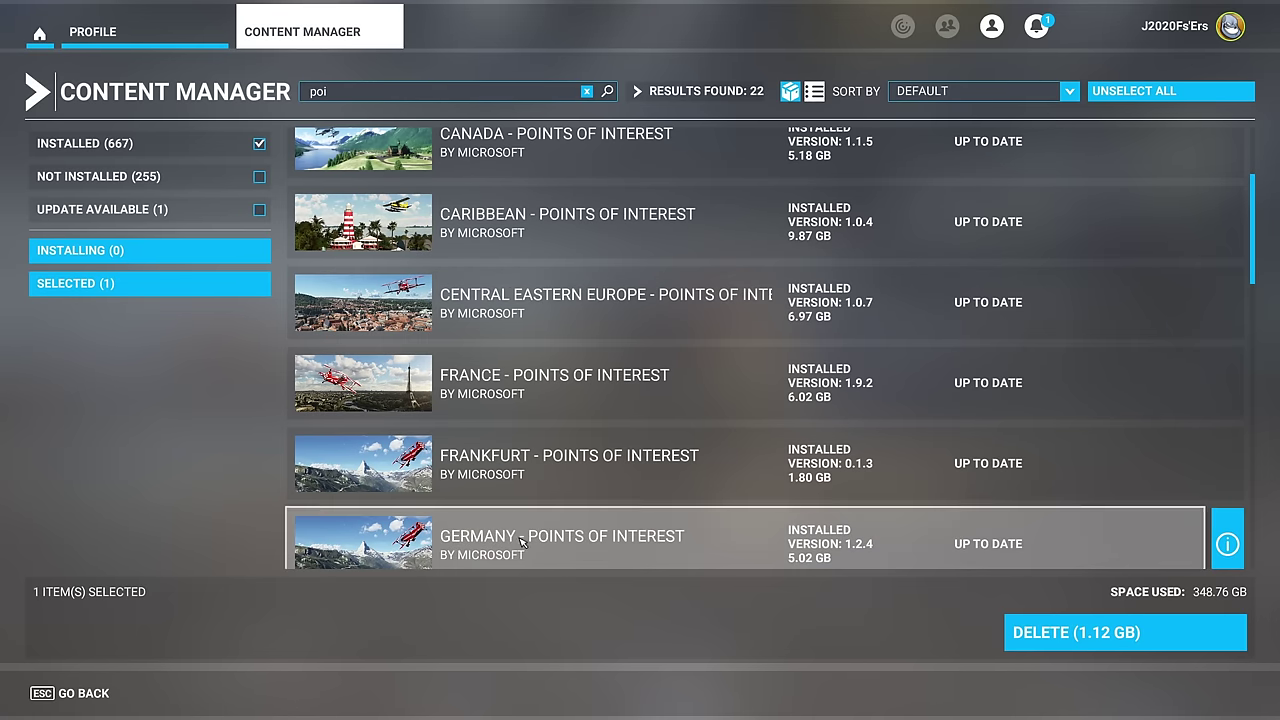
{"action": "left_click", "coordinate": [420, 543]}
{"action": "left_click", "coordinate": [422, 463]}
{"action": "left_click", "coordinate": [425, 383]}
{"action": "left_click", "coordinate": [426, 305]}
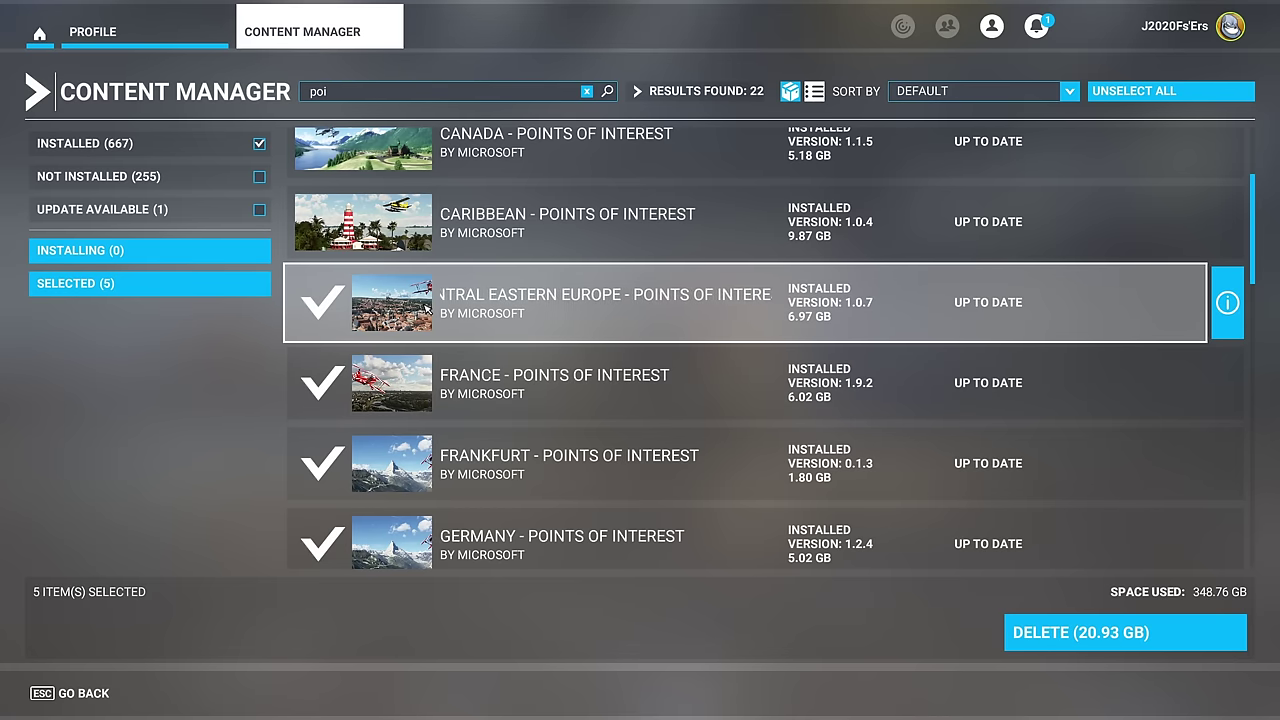
{"action": "left_click", "coordinate": [586, 91]}
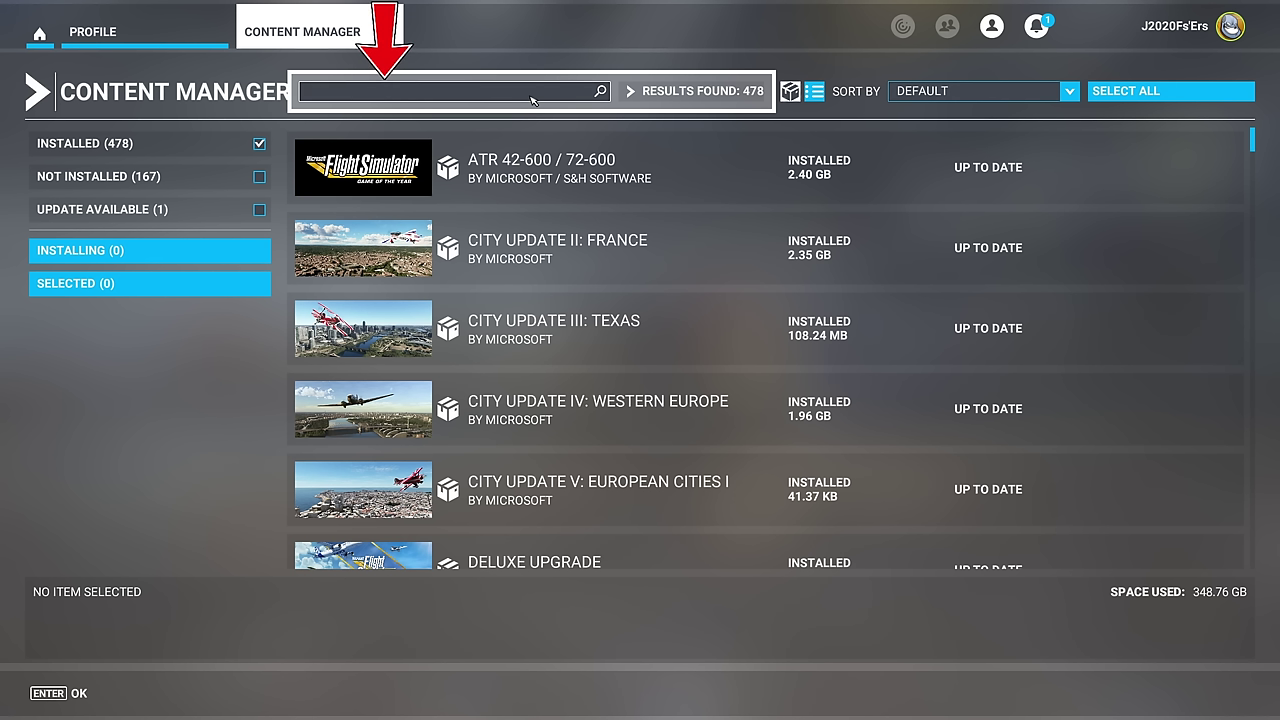
{"action": "type", "text": "airport"}
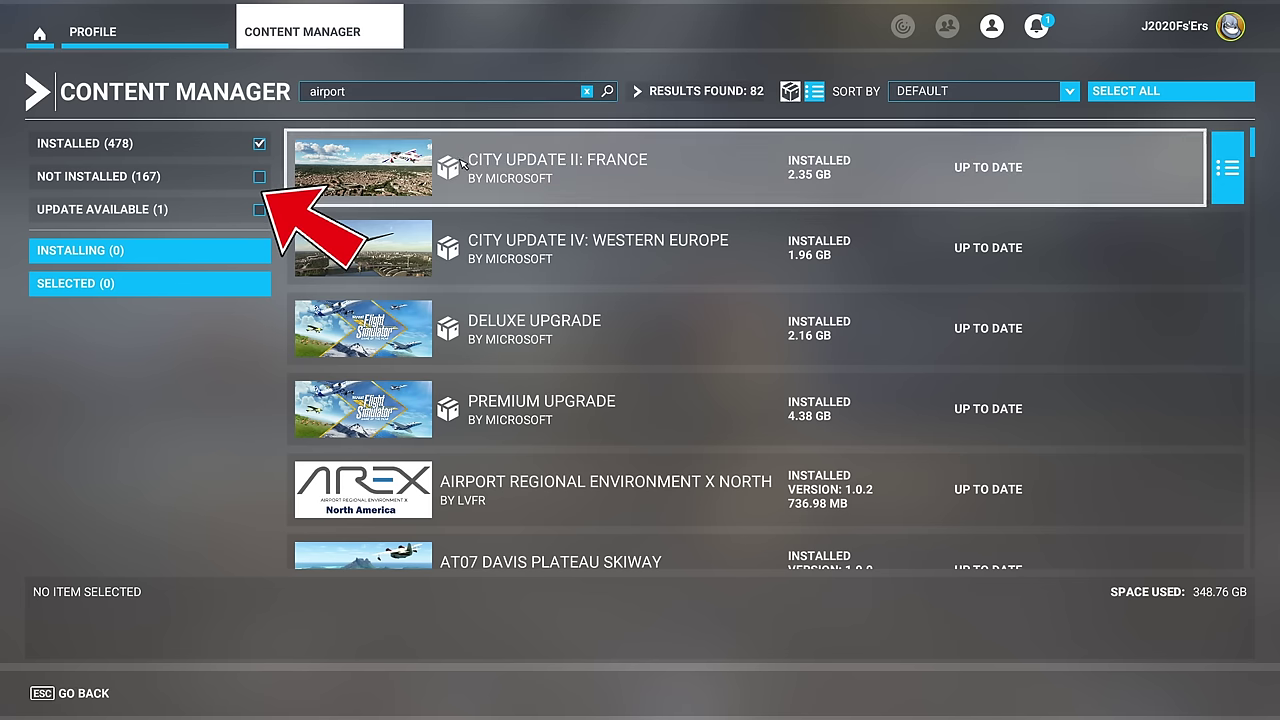
Replace the airport search with 'aircraft', returning 244 installed results
{"action": "left_click", "coordinate": [503, 94]}
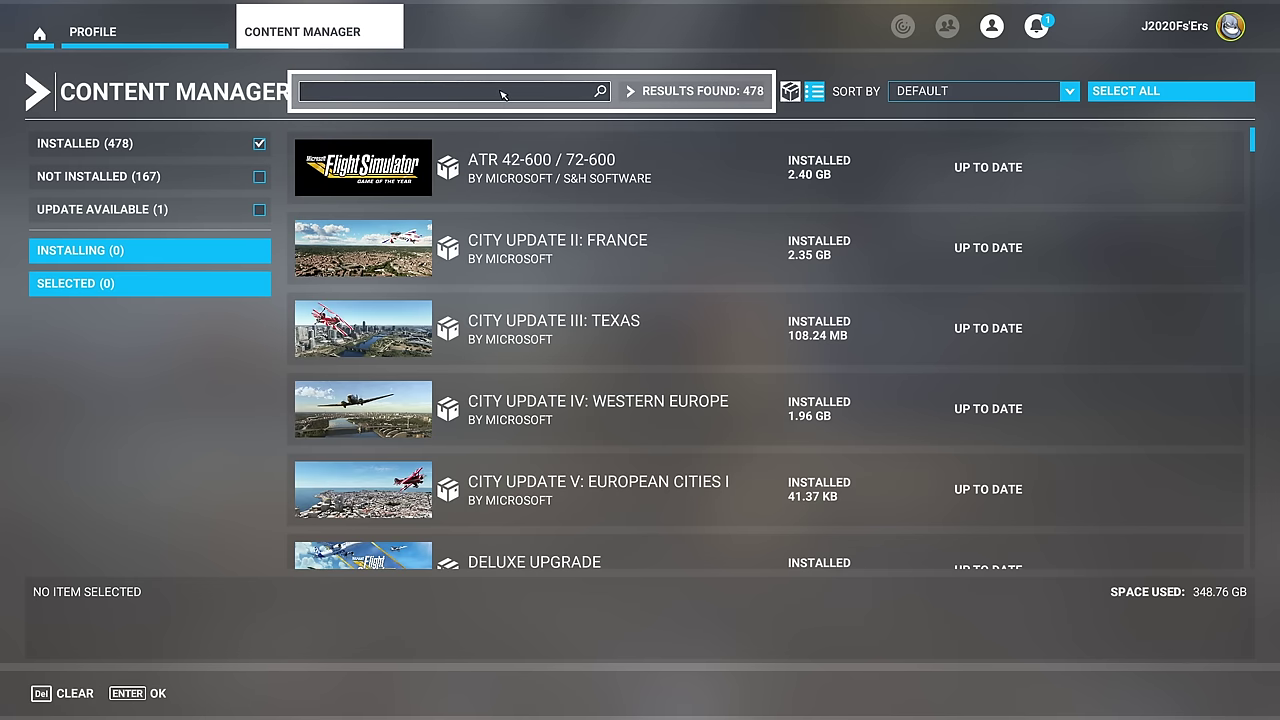
{"action": "type", "text": "aircraft"}
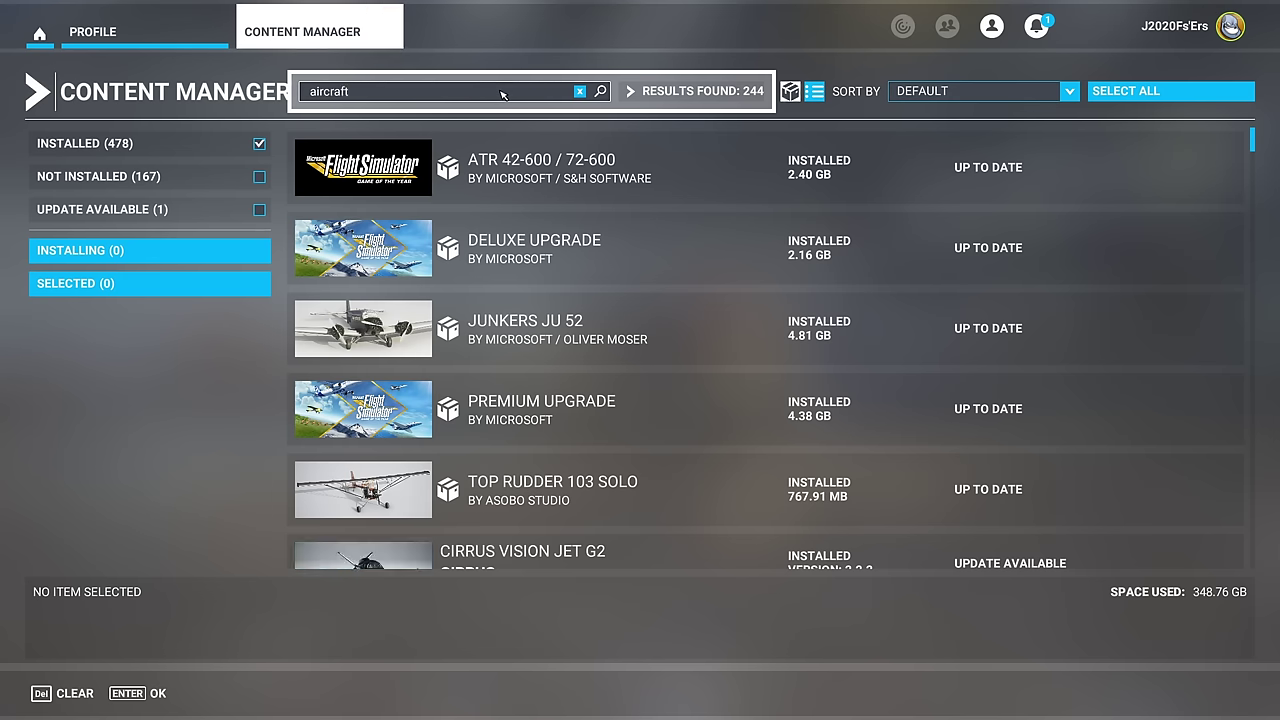